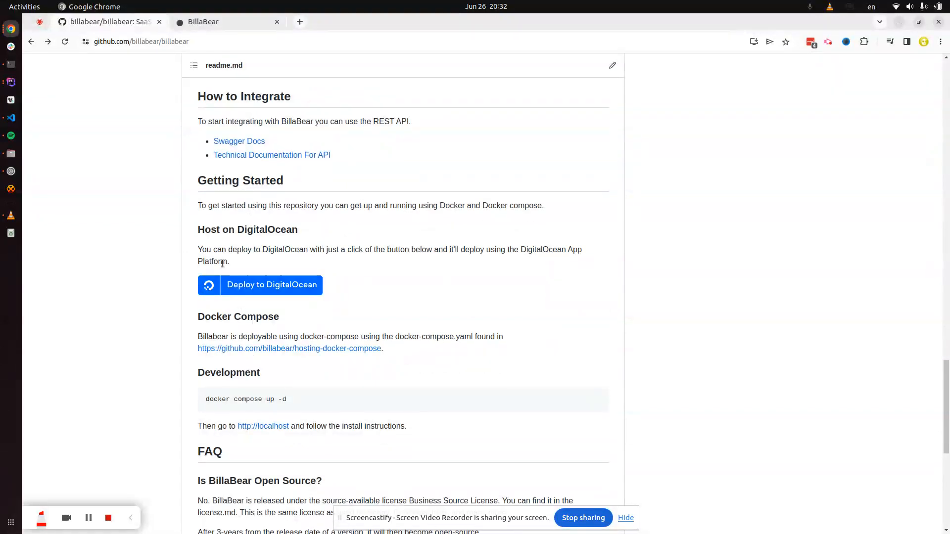
Step: Launch a DigitalOcean deployment of BillaBear and open its global environment variables for editing
{"action": "left_click", "coordinate": [254, 293]}
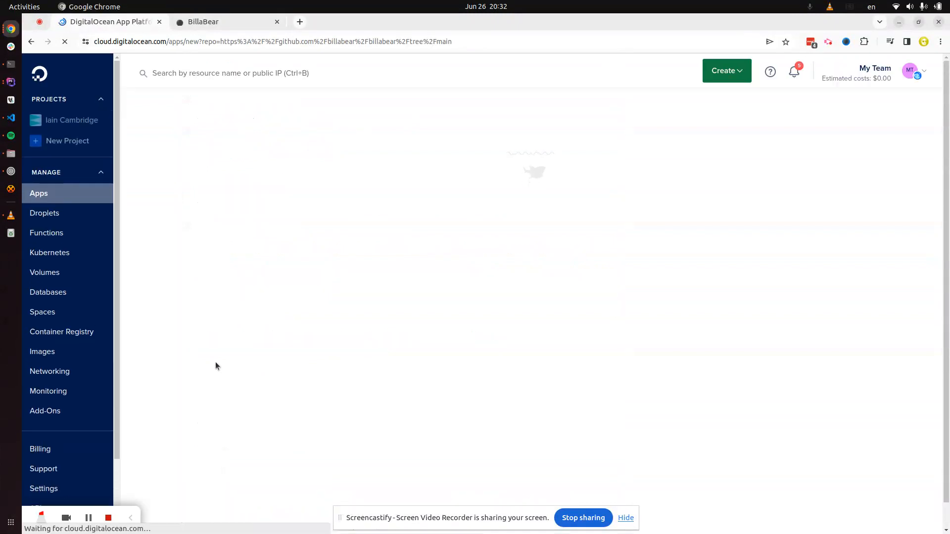
{"action": "scroll", "coordinate": [520, 254], "scroll_direction": "down", "scroll_amount": 1}
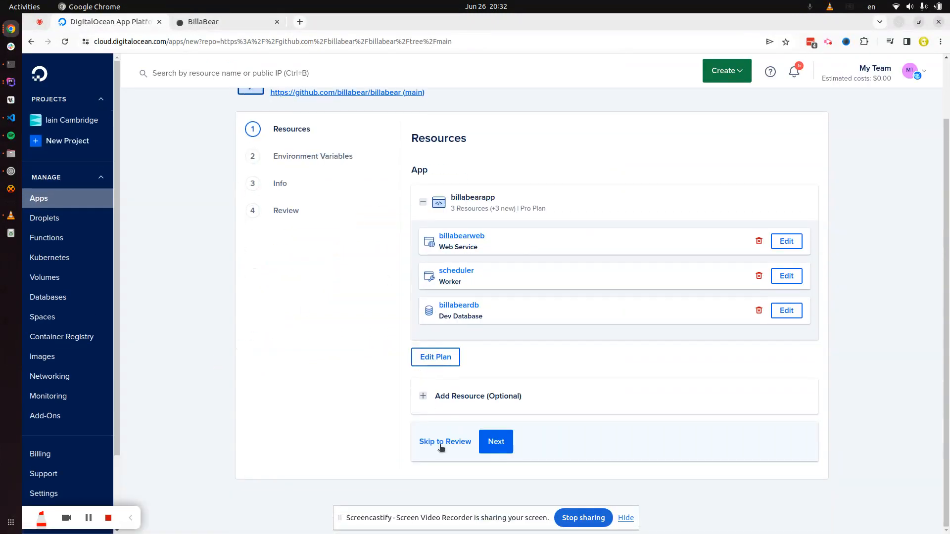
{"action": "left_click", "coordinate": [508, 442]}
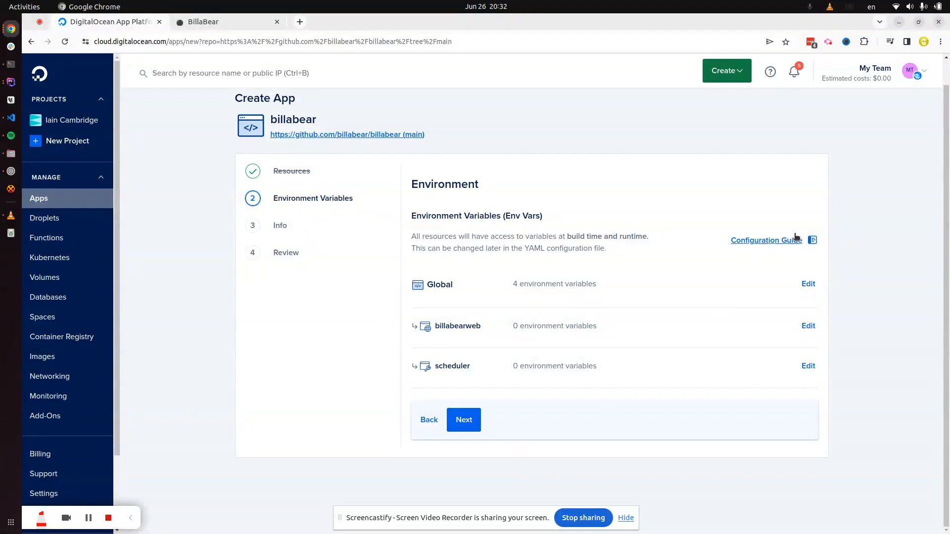
{"action": "left_click", "coordinate": [809, 284]}
{"action": "scroll", "coordinate": [693, 282], "scroll_direction": "down", "scroll_amount": 6}
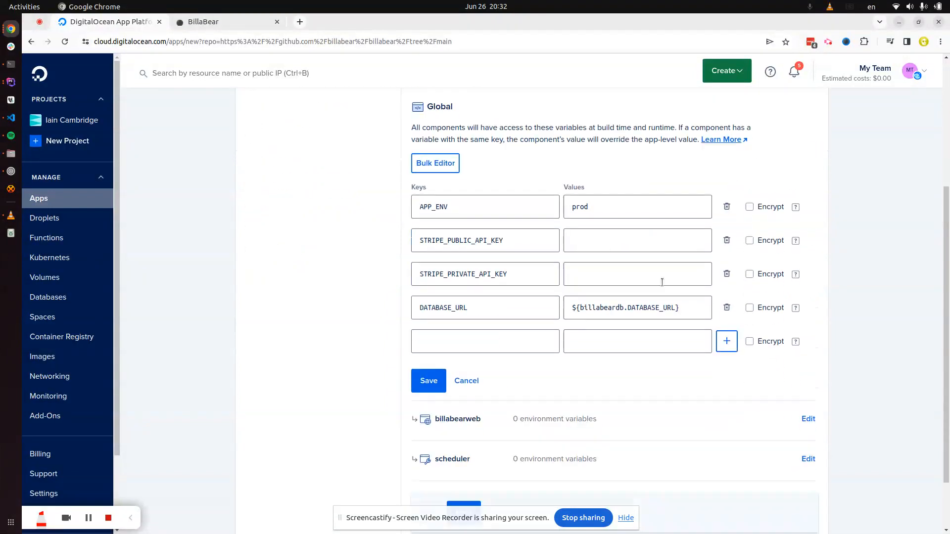
Step: Fill STRIPE_PRIVATE_API_KEY and STRIPE_PUBLIC_API_KEY with keys copied from PhpStorm, and save
{"action": "left_click", "coordinate": [505, 274]}
{"action": "key", "text": "alt+Tab"}
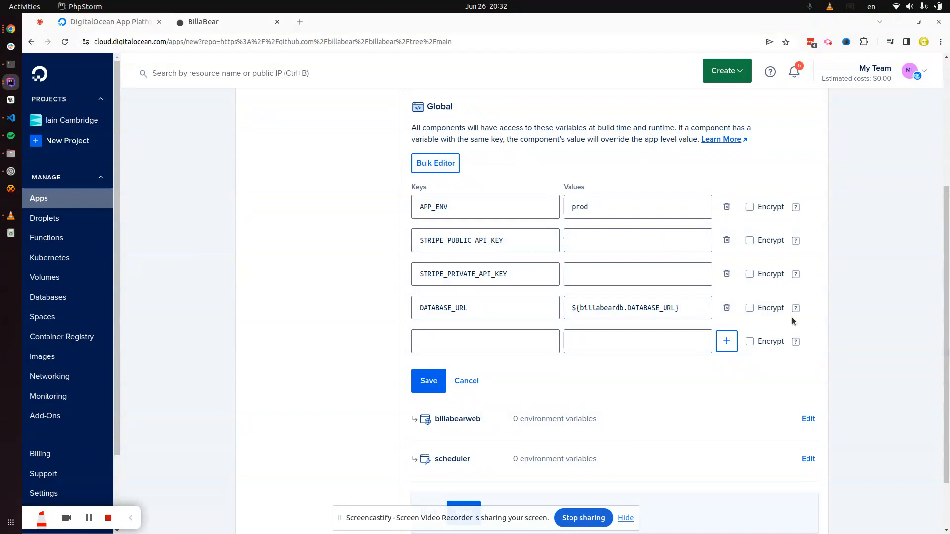
{"action": "left_click", "coordinate": [637, 273]}
{"action": "key", "text": "ctrl+v"}
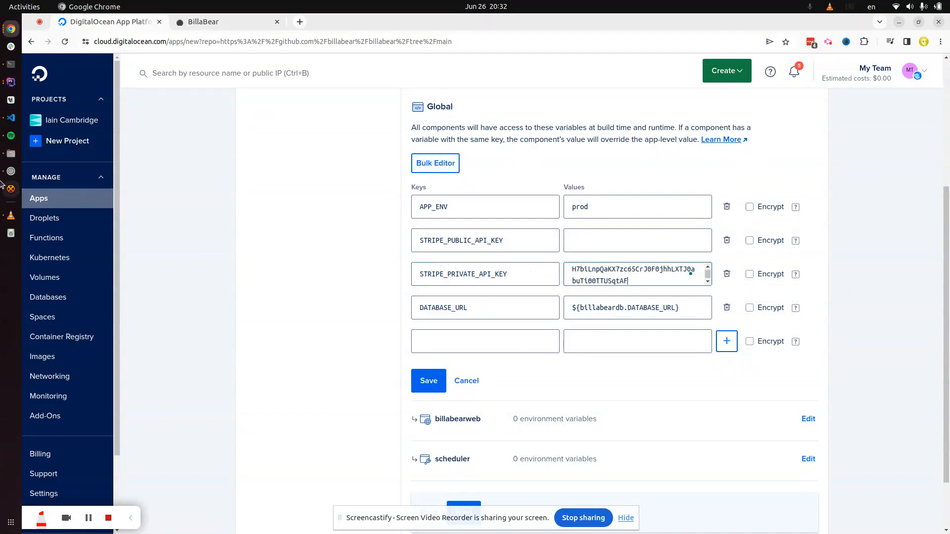
{"action": "key", "text": "alt+Tab"}
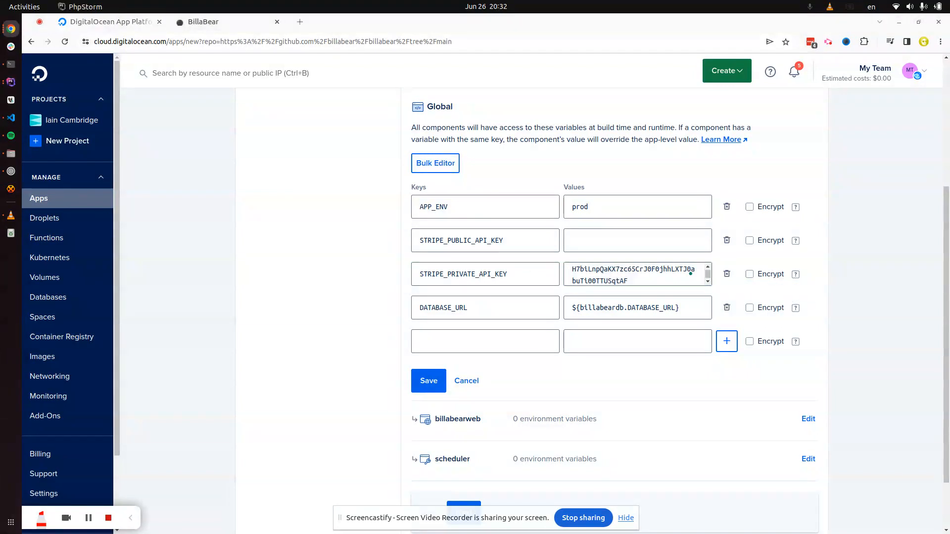
{"action": "left_click", "coordinate": [630, 243]}
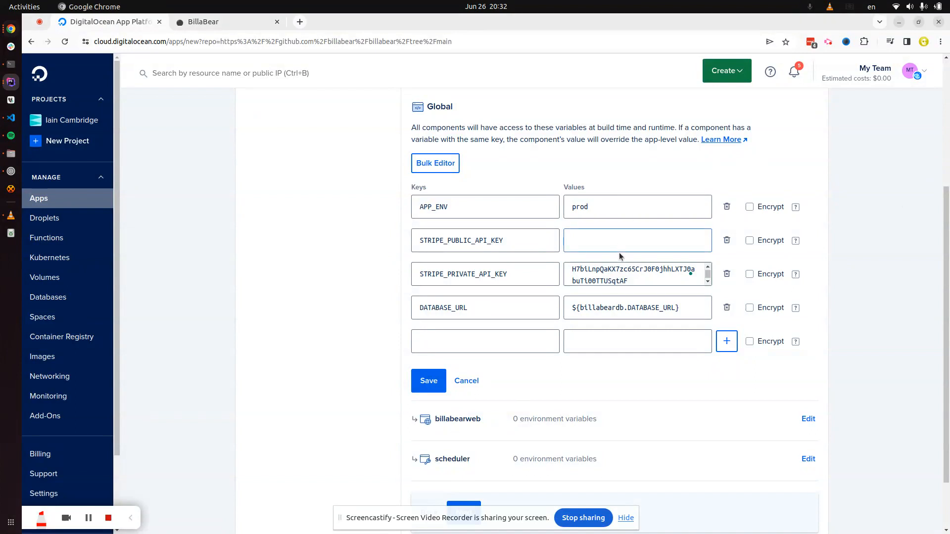
{"action": "key", "text": "ctrl+v"}
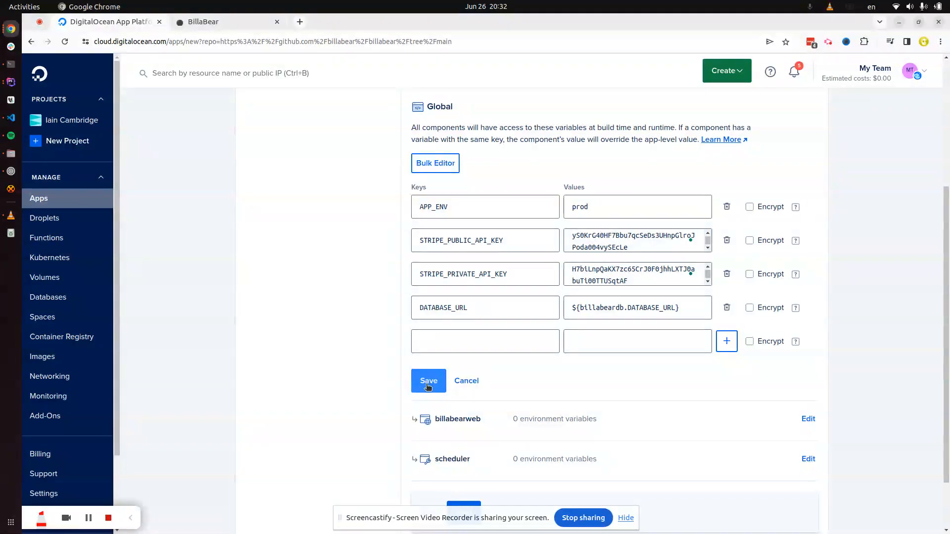
{"action": "left_click", "coordinate": [427, 385]}
Step: Continue past the Info step for billabearapp in Frankfurt and create the resources from Review
{"action": "left_click", "coordinate": [460, 421]}
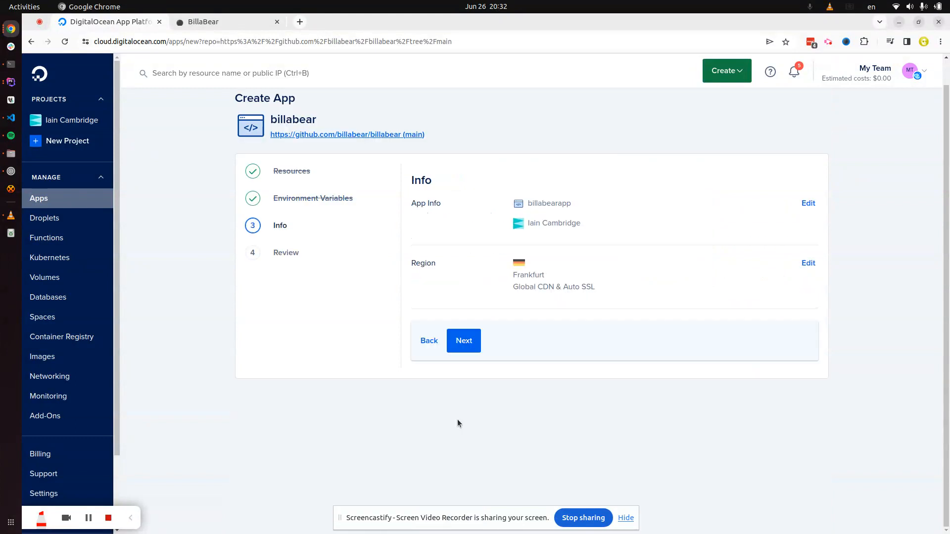
{"action": "left_click", "coordinate": [466, 345]}
{"action": "scroll", "coordinate": [569, 376], "scroll_direction": "down", "scroll_amount": 15}
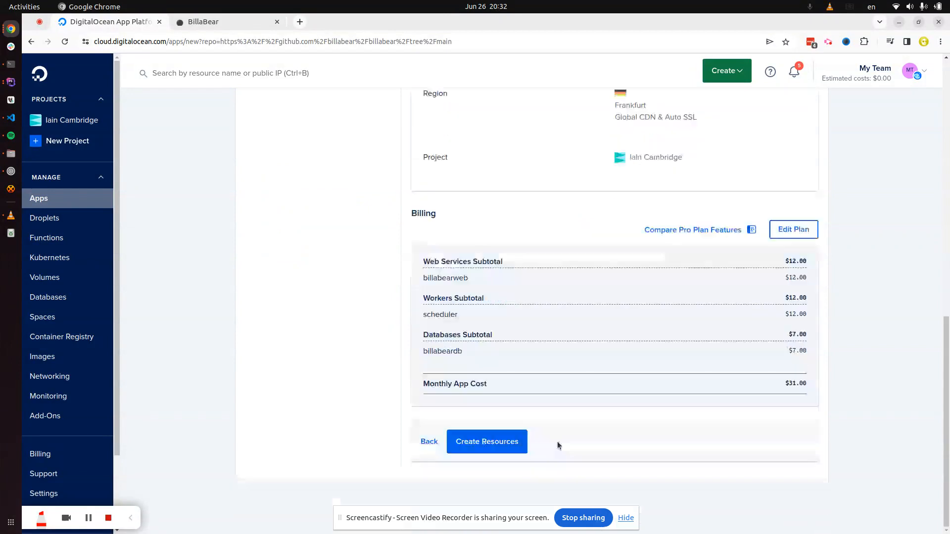
{"action": "left_click", "coordinate": [506, 433]}
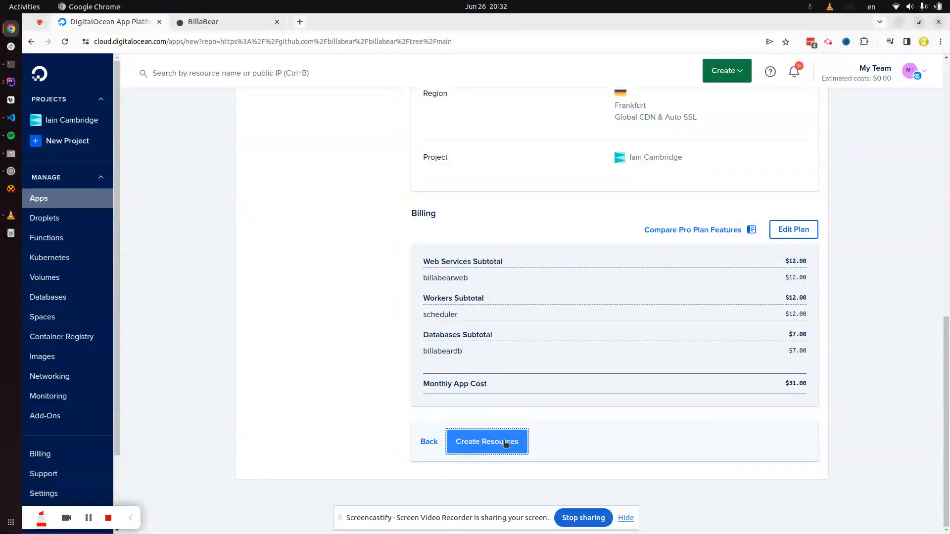
{"action": "left_click", "coordinate": [499, 444]}
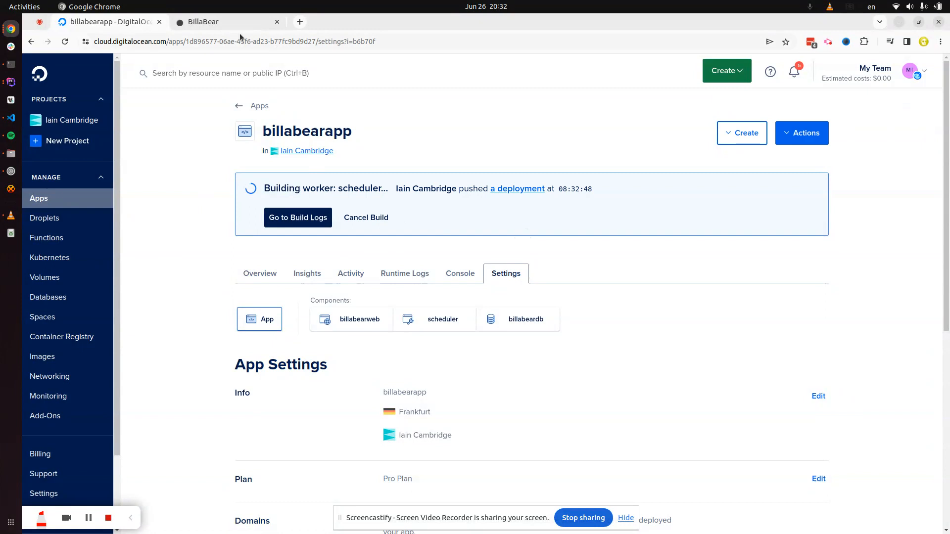
Step: Switch to the local BillaBear Dashboard and scroll through its MRR, ARR and revenue charts
{"action": "left_click", "coordinate": [230, 22]}
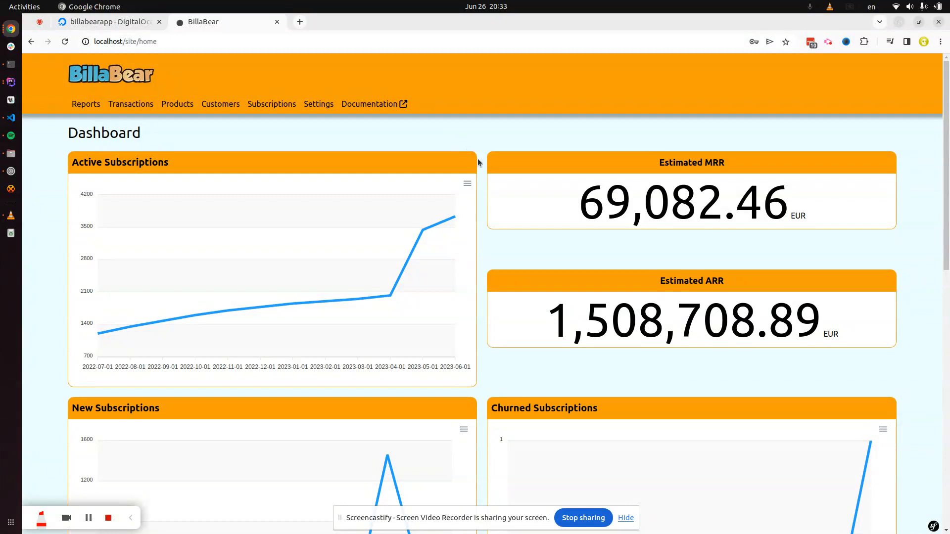
{"action": "scroll", "coordinate": [478, 162], "scroll_direction": "down", "scroll_amount": 2}
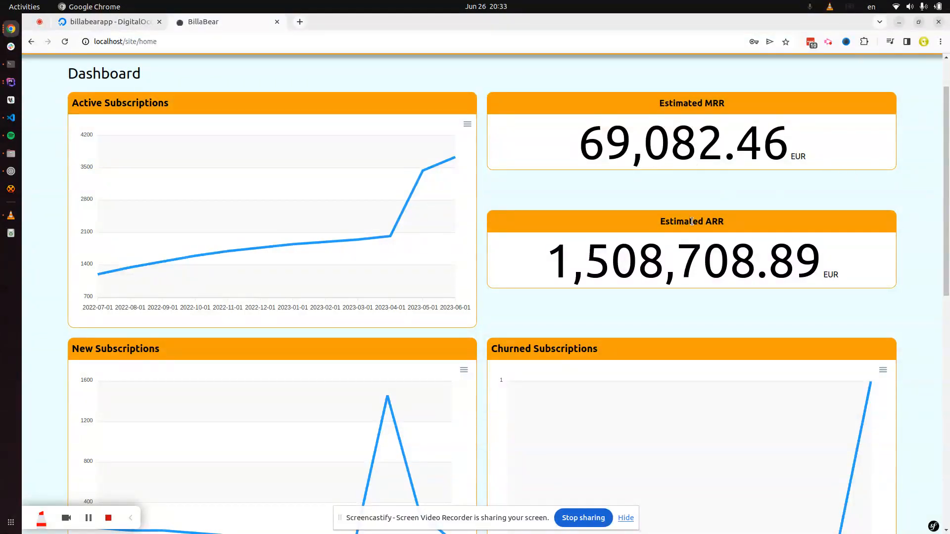
{"action": "scroll", "coordinate": [613, 222], "scroll_direction": "down", "scroll_amount": 2}
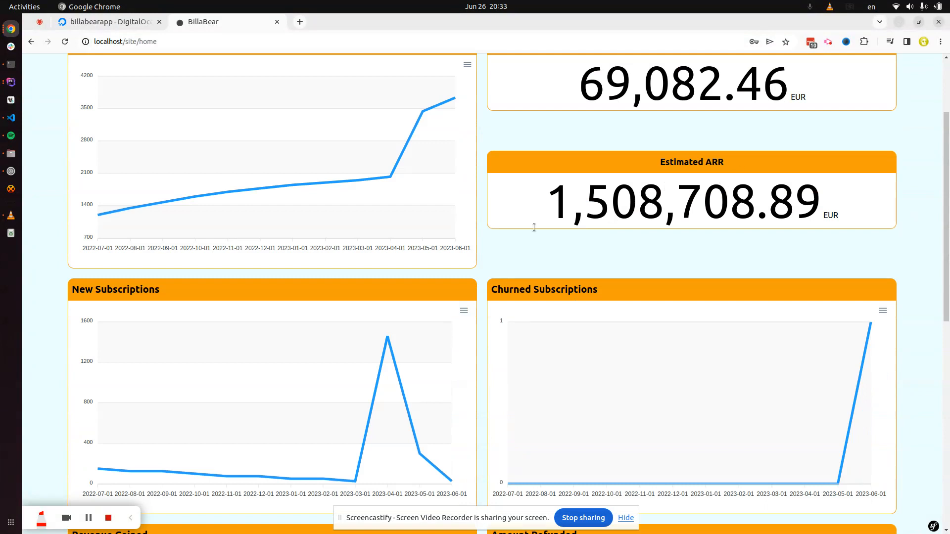
{"action": "scroll", "coordinate": [523, 163], "scroll_direction": "down", "scroll_amount": 2}
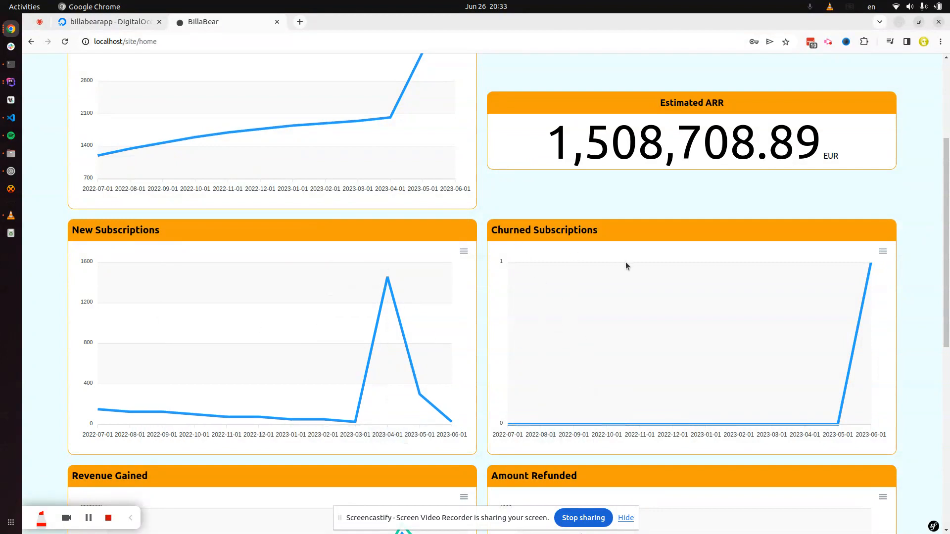
{"action": "scroll", "coordinate": [550, 277], "scroll_direction": "down", "scroll_amount": 2}
{"action": "scroll", "coordinate": [454, 296], "scroll_direction": "down", "scroll_amount": 4}
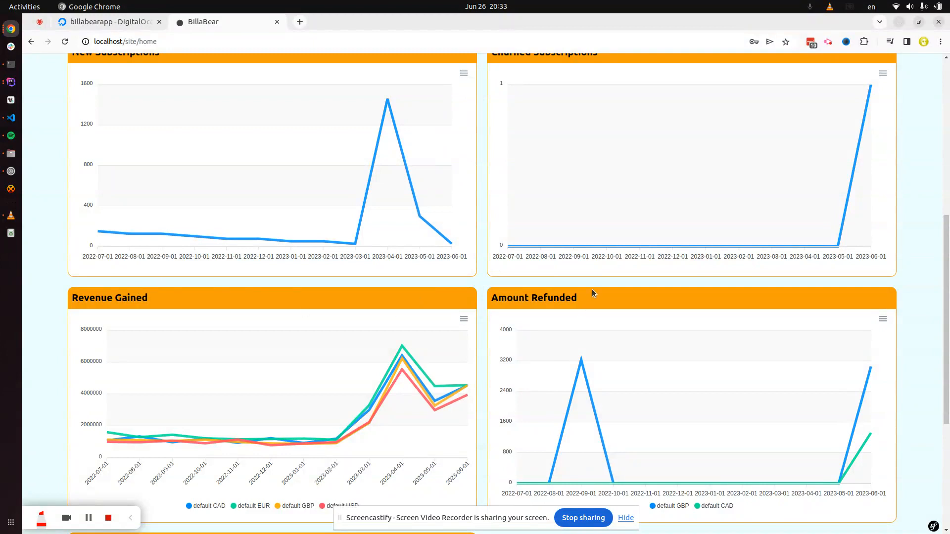
{"action": "scroll", "coordinate": [613, 269], "scroll_direction": "down", "scroll_amount": 5}
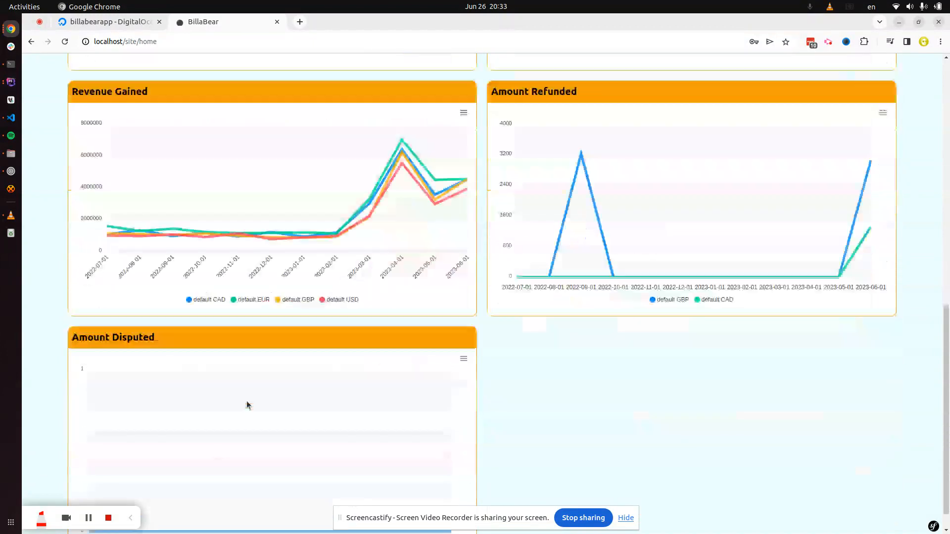
{"action": "scroll", "coordinate": [549, 383], "scroll_direction": "up", "scroll_amount": 12}
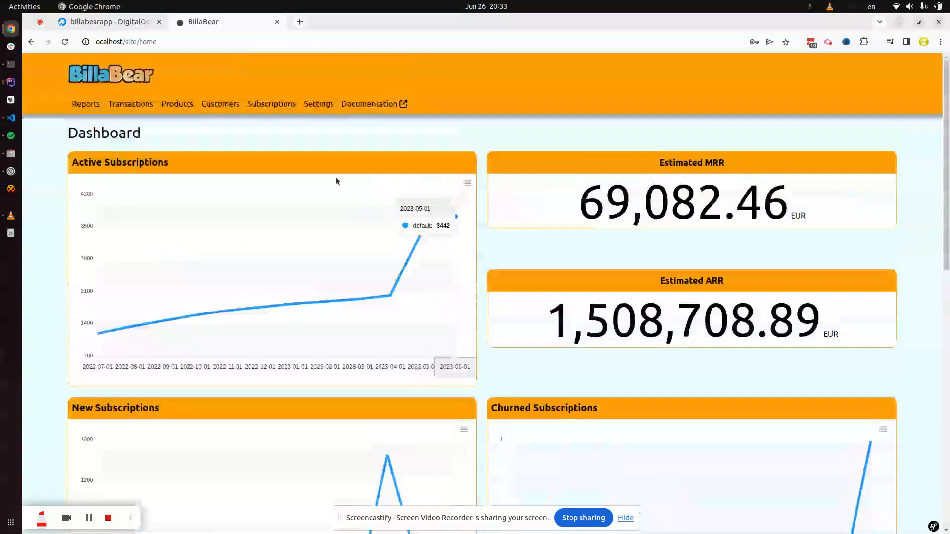
Step: Open Transactions and view the first payment, a 32.30 GBP charge
{"action": "left_click", "coordinate": [121, 109]}
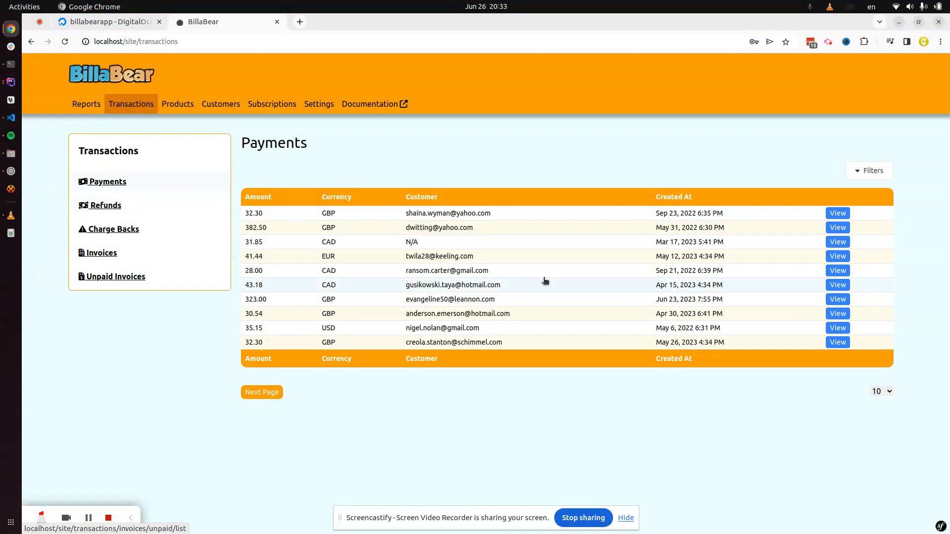
{"action": "left_click", "coordinate": [836, 218]}
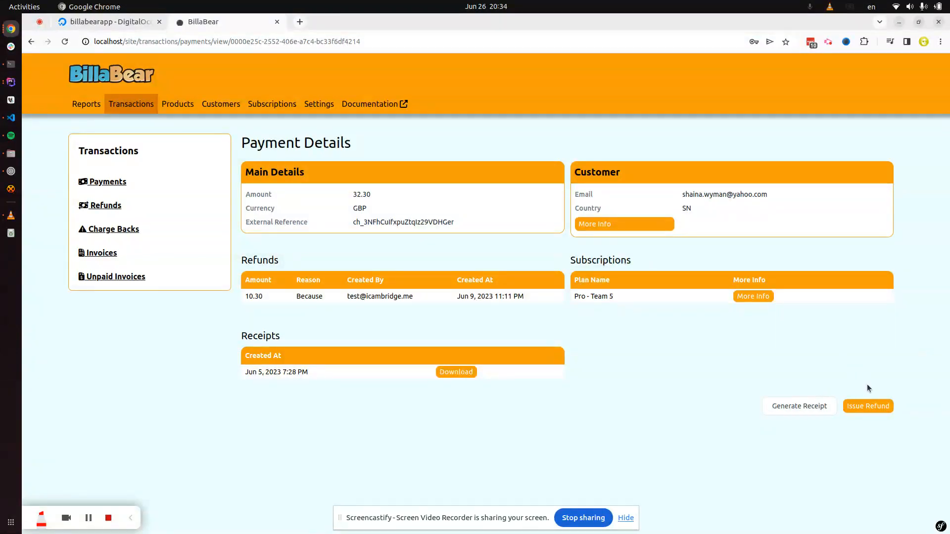
Step: Issue a refund with amount 1200 (12.00) and reason 'Test 2' on this payment
{"action": "left_click", "coordinate": [869, 407]}
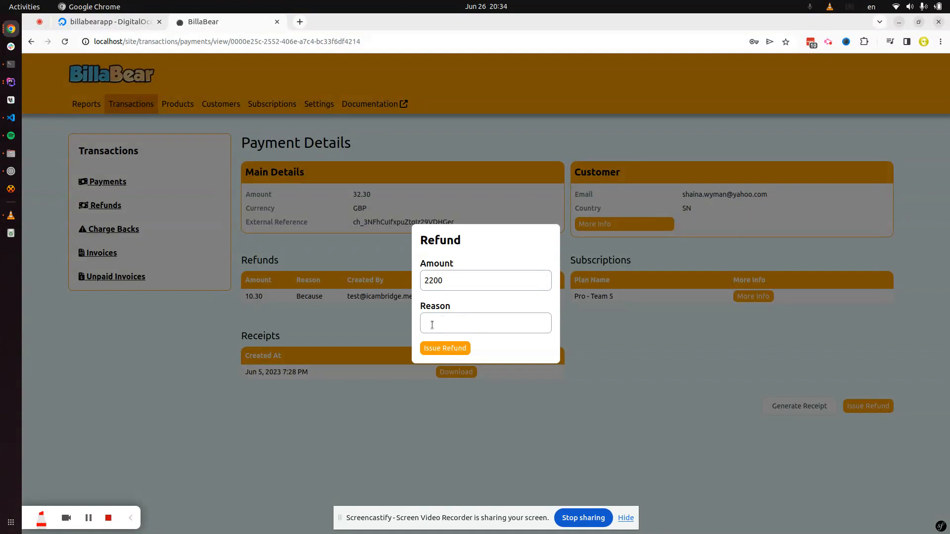
{"action": "left_click", "coordinate": [451, 322]}
{"action": "left_click_drag", "start_coordinate": [432, 286], "coordinate": [424, 278]}
{"action": "type", "text": "1"}
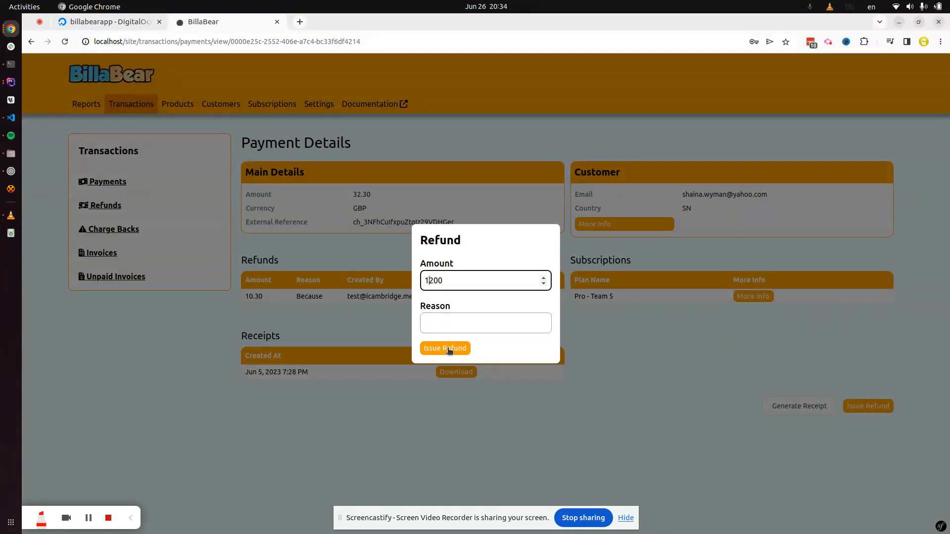
{"action": "left_click", "coordinate": [453, 319]}
{"action": "type", "text": "Test 2"}
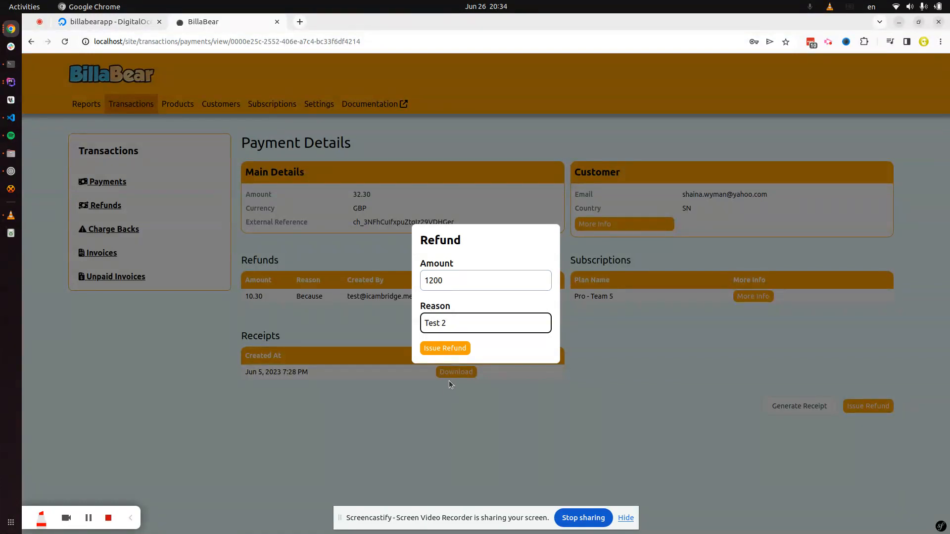
{"action": "left_click", "coordinate": [459, 348]}
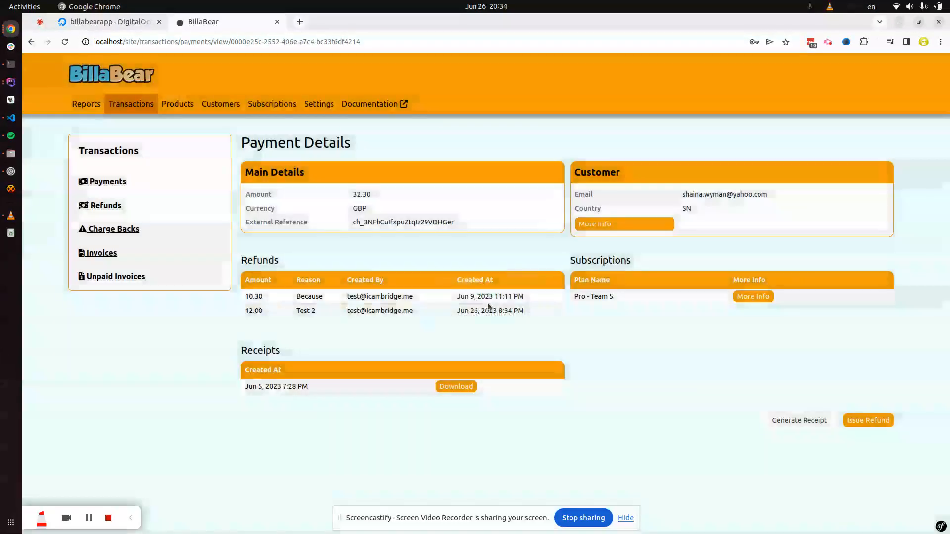
{"action": "left_click", "coordinate": [190, 109]}
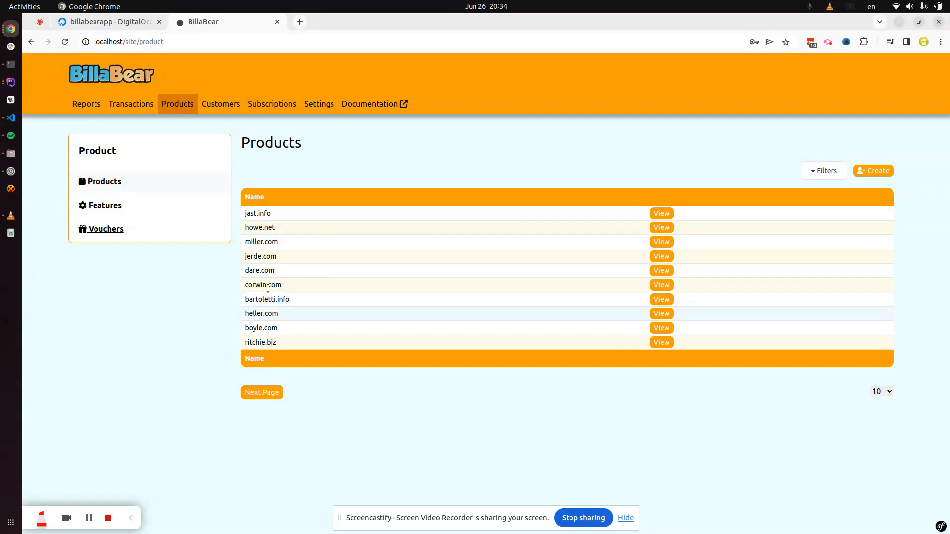
Step: View dare.com from the Products list and scroll over its five USD, CAD and EUR prices
{"action": "left_click", "coordinate": [660, 272]}
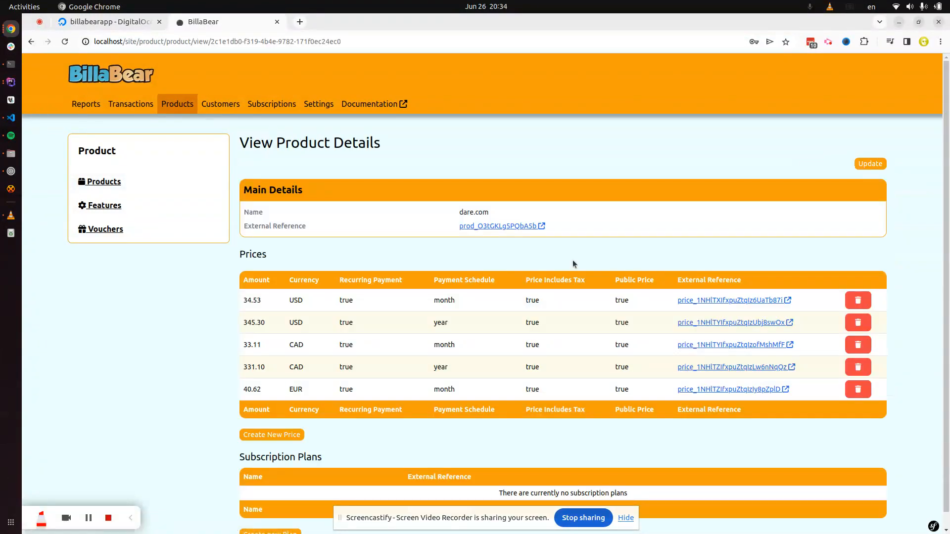
{"action": "scroll", "coordinate": [577, 257], "scroll_direction": "down", "scroll_amount": 1}
{"action": "scroll", "coordinate": [583, 260], "scroll_direction": "up", "scroll_amount": 1}
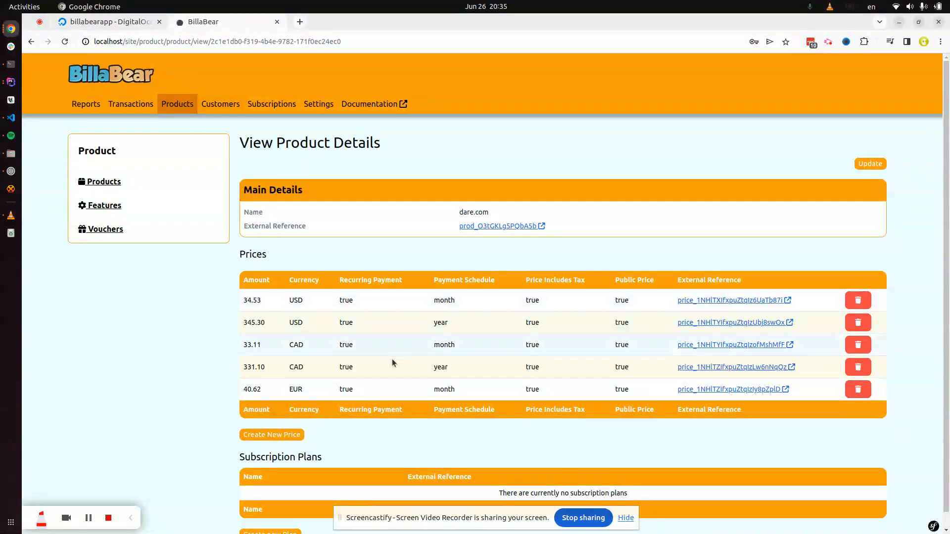
{"action": "scroll", "coordinate": [396, 347], "scroll_direction": "down", "scroll_amount": 1}
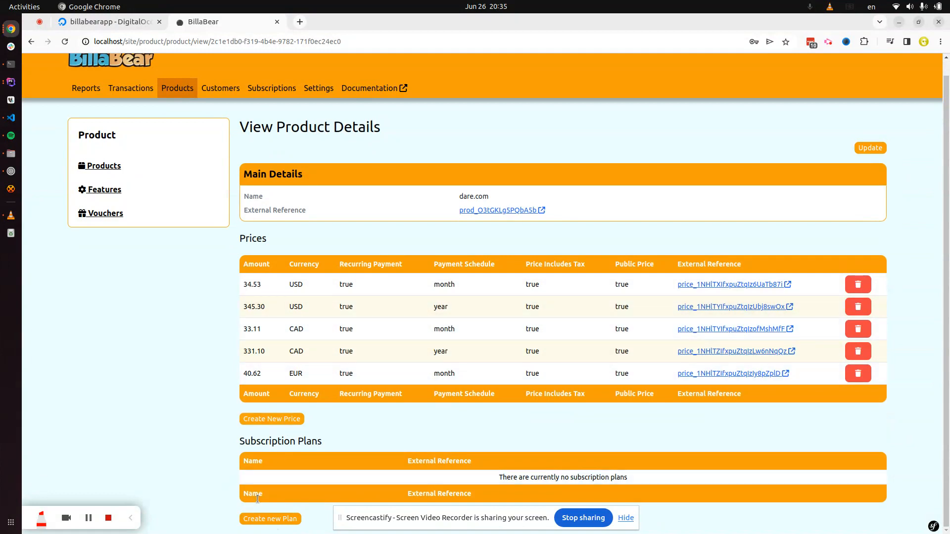
Step: Start a dare.com plan named Plan One with features feature_ten_mjj, feature_nine_mjj and feature_seven_mjj
{"action": "left_click", "coordinate": [264, 519]}
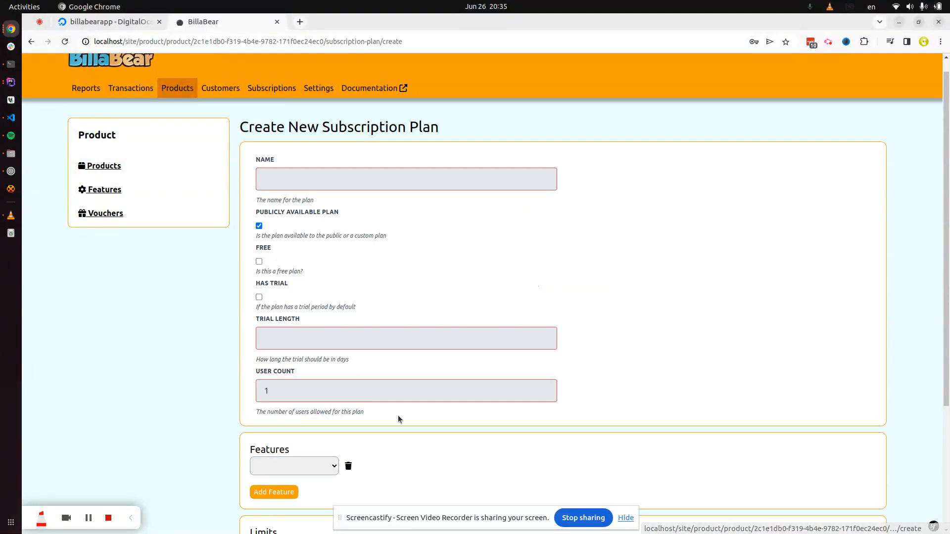
{"action": "left_click", "coordinate": [323, 180]}
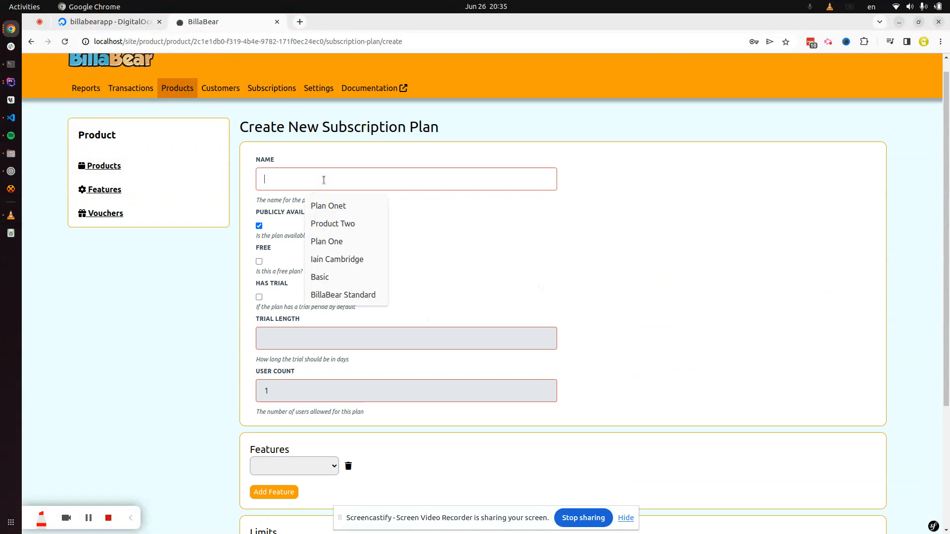
{"action": "left_click", "coordinate": [322, 243]}
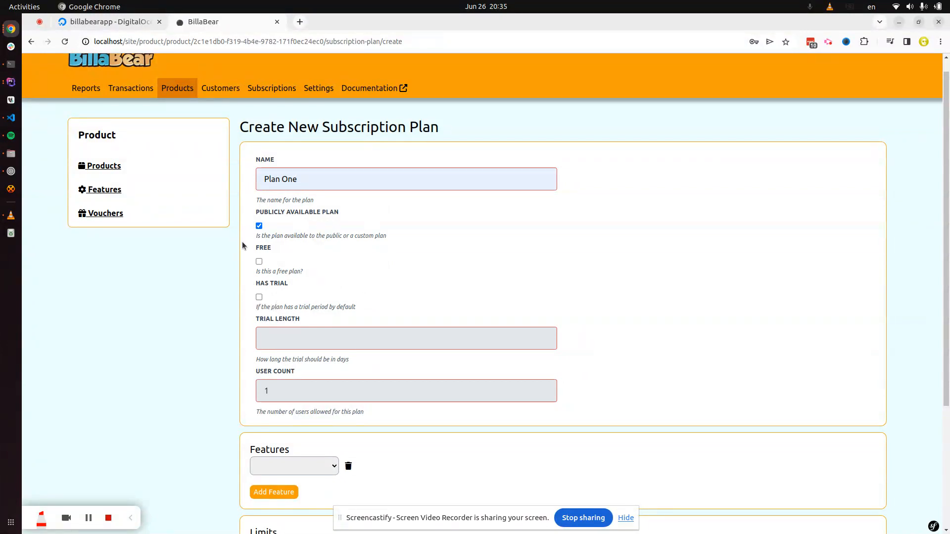
{"action": "scroll", "coordinate": [364, 239], "scroll_direction": "down", "scroll_amount": 3}
{"action": "left_click", "coordinate": [289, 349]}
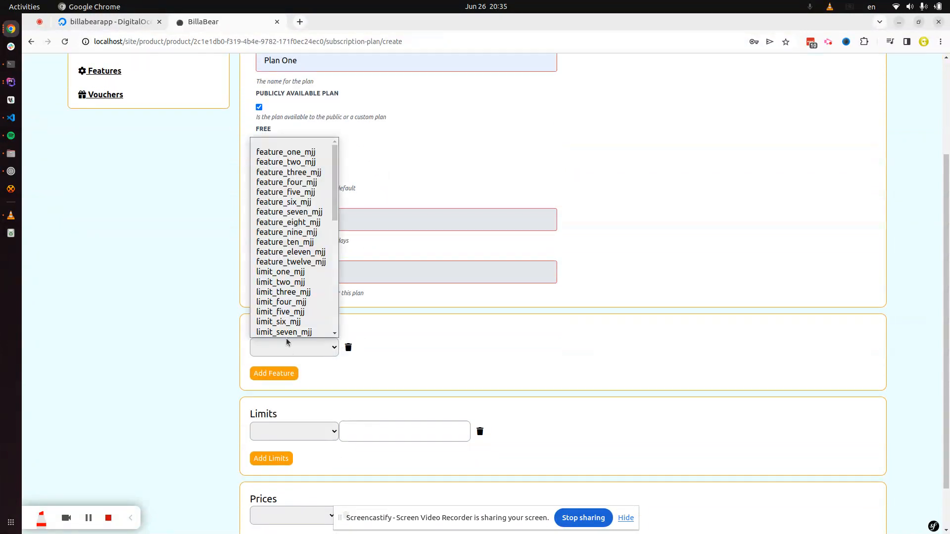
{"action": "left_click", "coordinate": [286, 243]}
{"action": "left_click", "coordinate": [277, 373]}
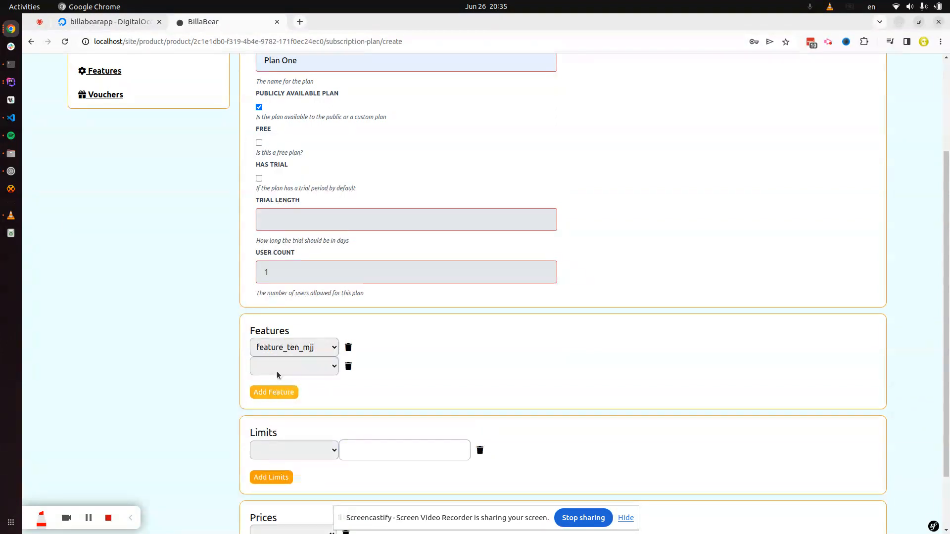
{"action": "left_click", "coordinate": [281, 368]}
{"action": "left_click", "coordinate": [281, 254]}
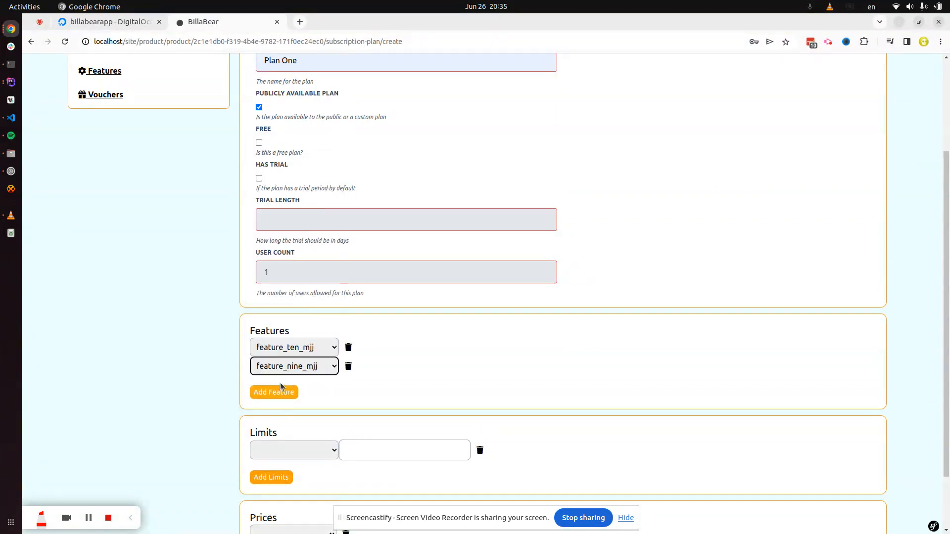
{"action": "left_click", "coordinate": [277, 392]}
{"action": "left_click", "coordinate": [284, 391]}
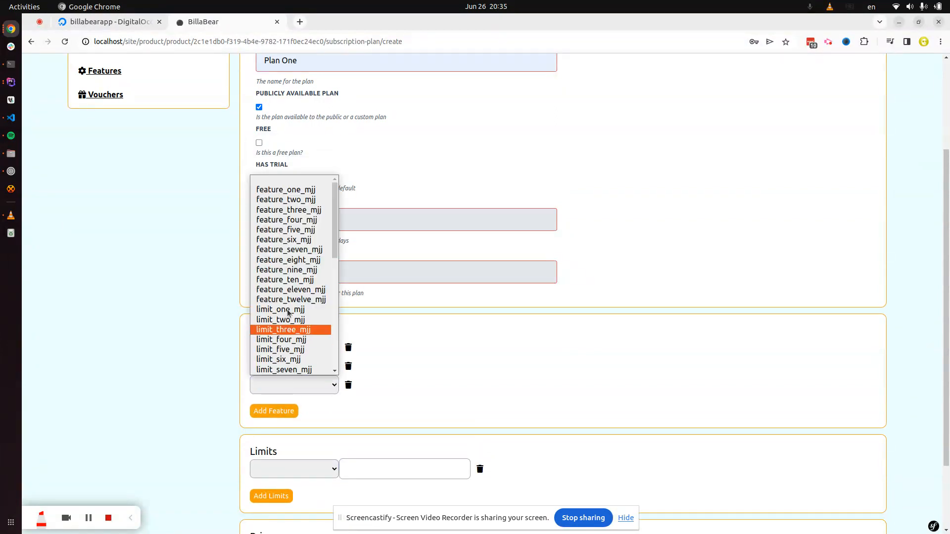
{"action": "left_click", "coordinate": [277, 251]}
Step: Add plan limits limit_two_mjj set to 23 and limit_six_mjj set to 12
{"action": "scroll", "coordinate": [405, 414], "scroll_direction": "down", "scroll_amount": 3}
{"action": "left_click", "coordinate": [312, 377]}
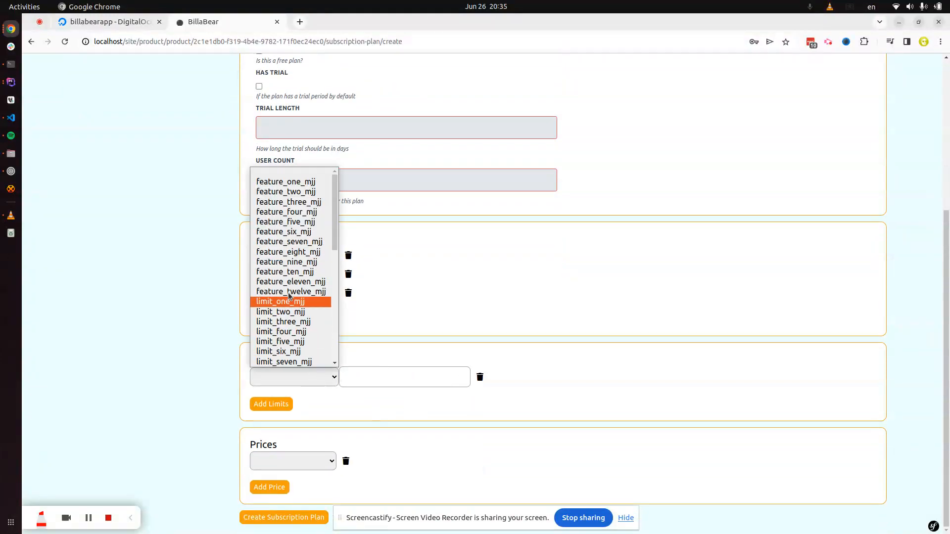
{"action": "left_click", "coordinate": [277, 313]}
{"action": "left_click", "coordinate": [370, 377]}
{"action": "type", "text": "23"}
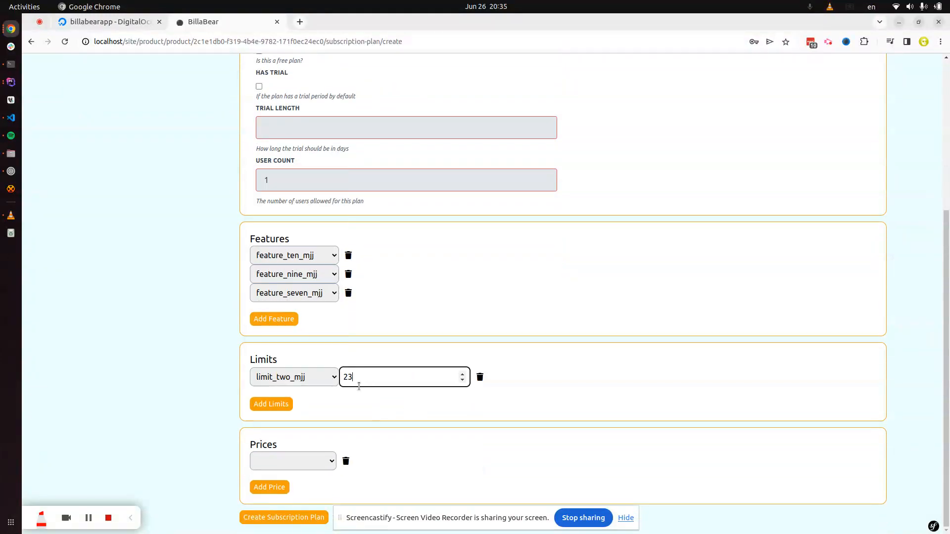
{"action": "left_click", "coordinate": [278, 404]}
{"action": "left_click", "coordinate": [275, 400]}
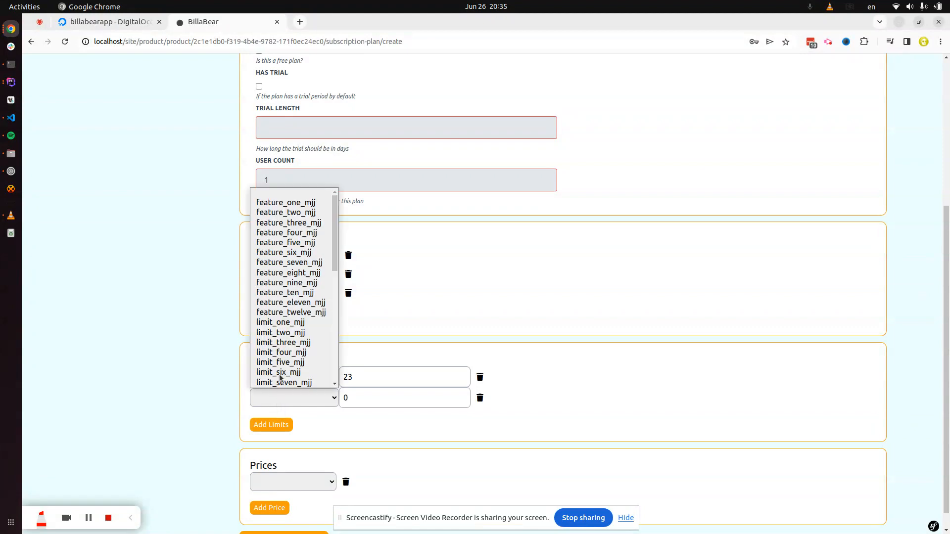
{"action": "left_click", "coordinate": [280, 372]}
{"action": "left_click", "coordinate": [347, 399]}
{"action": "left_click_drag", "start_coordinate": [347, 399], "coordinate": [340, 399]}
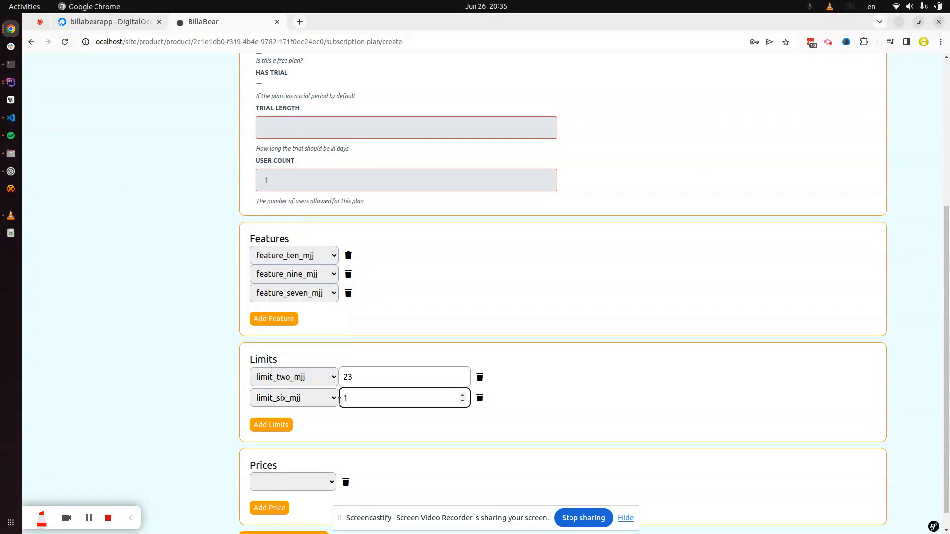
{"action": "type", "text": "12"}
{"action": "left_click", "coordinate": [321, 436]}
Step: Attach the USD 34.53 monthly and USD 345.30 yearly prices and save the plan
{"action": "scroll", "coordinate": [336, 448], "scroll_direction": "down", "scroll_amount": 1}
{"action": "left_click", "coordinate": [315, 465]}
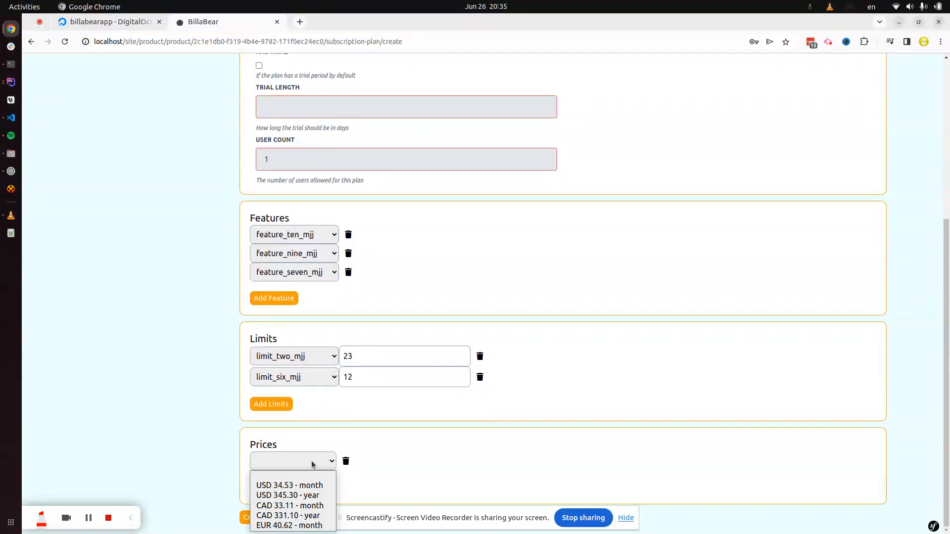
{"action": "left_click", "coordinate": [288, 492]}
{"action": "left_click", "coordinate": [276, 485]}
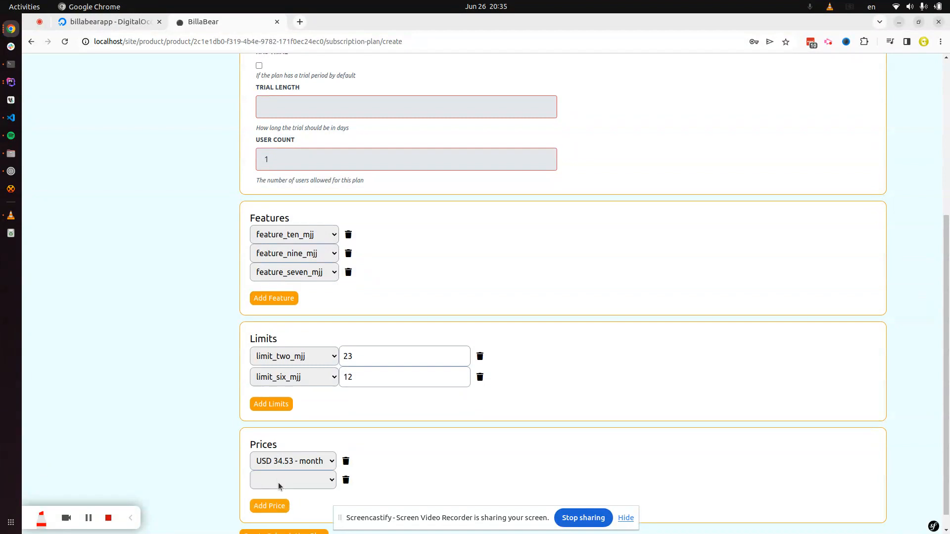
{"action": "left_click", "coordinate": [278, 482]}
{"action": "left_click", "coordinate": [291, 435]}
{"action": "scroll", "coordinate": [424, 438], "scroll_direction": "down", "scroll_amount": 1}
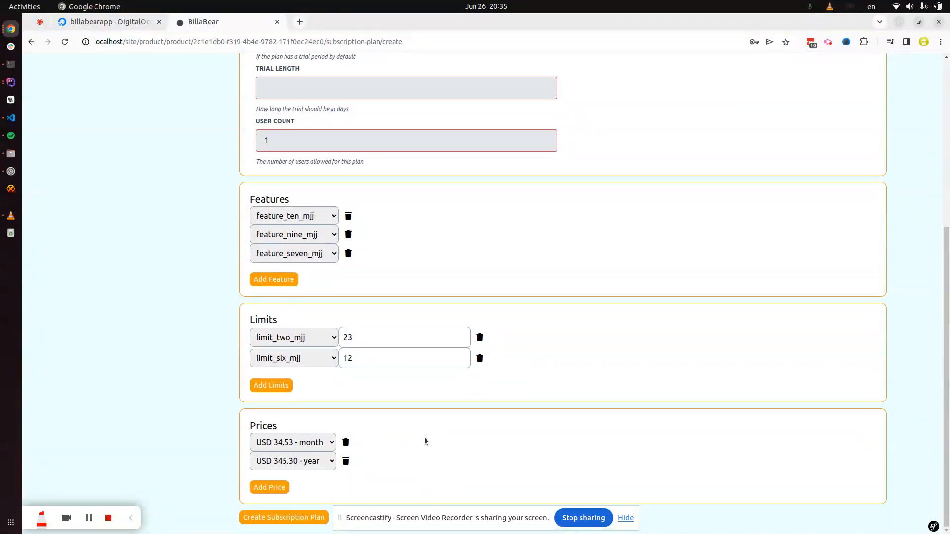
{"action": "left_click", "coordinate": [268, 517]}
{"action": "scroll", "coordinate": [510, 377], "scroll_direction": "up", "scroll_amount": 10}
Step: Browse Products and Features, then go to the empty Vouchers list and start a new voucher
{"action": "left_click", "coordinate": [114, 183]}
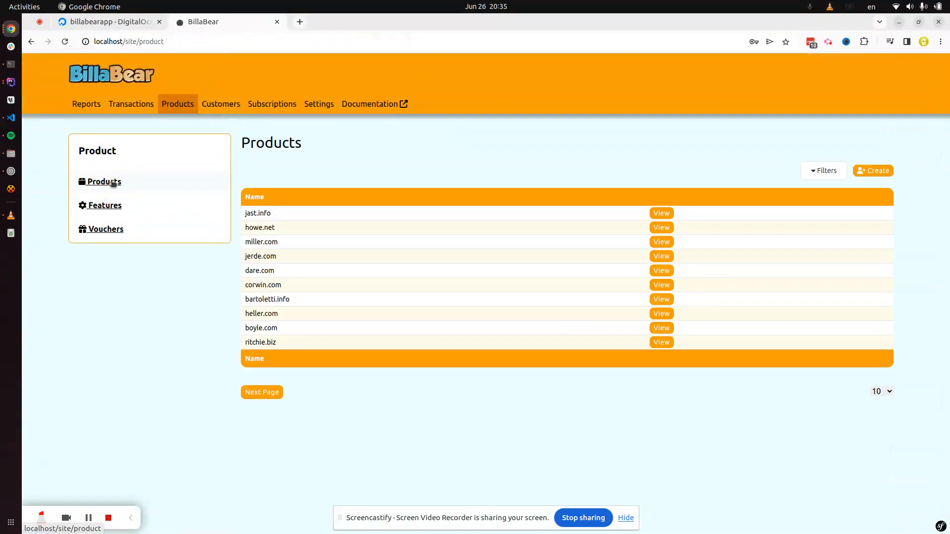
{"action": "left_click", "coordinate": [100, 207]}
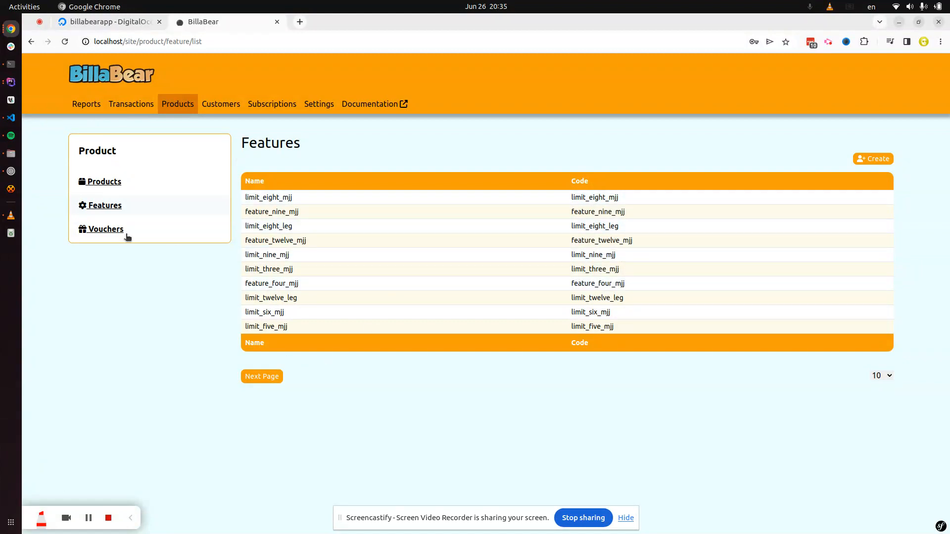
{"action": "left_click", "coordinate": [113, 230]}
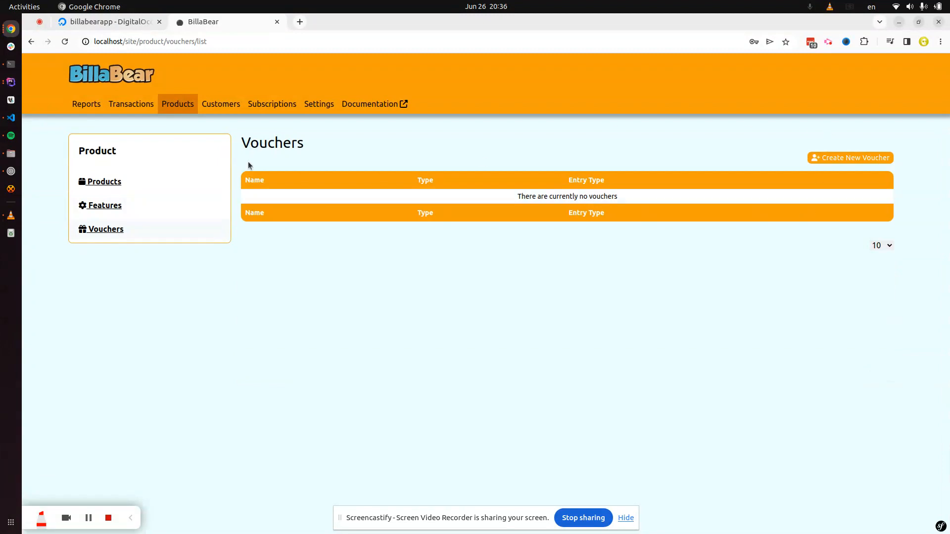
{"action": "left_click", "coordinate": [873, 158]}
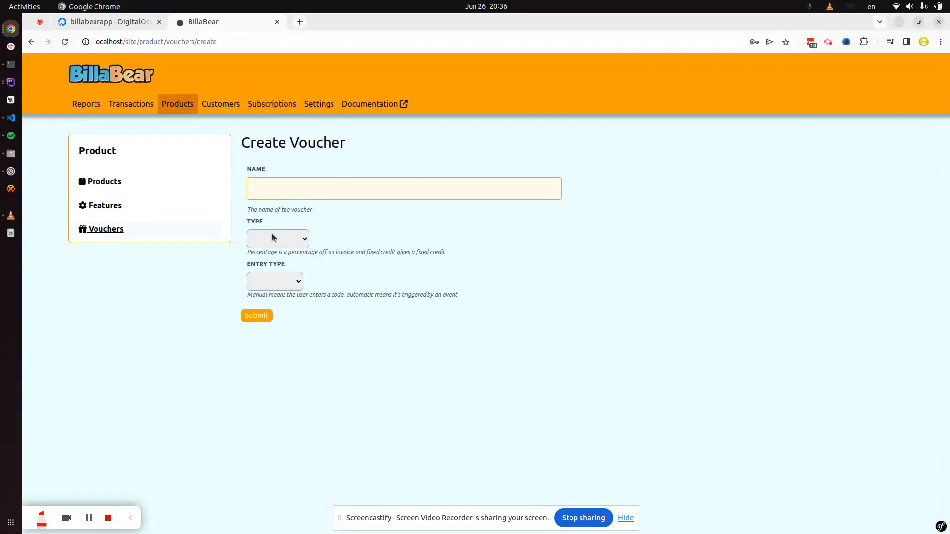
Step: Check the voucher Type options, set Entry Type to Automatic, and view the Event suggestions
{"action": "left_click", "coordinate": [273, 180]}
{"action": "left_click", "coordinate": [289, 242]}
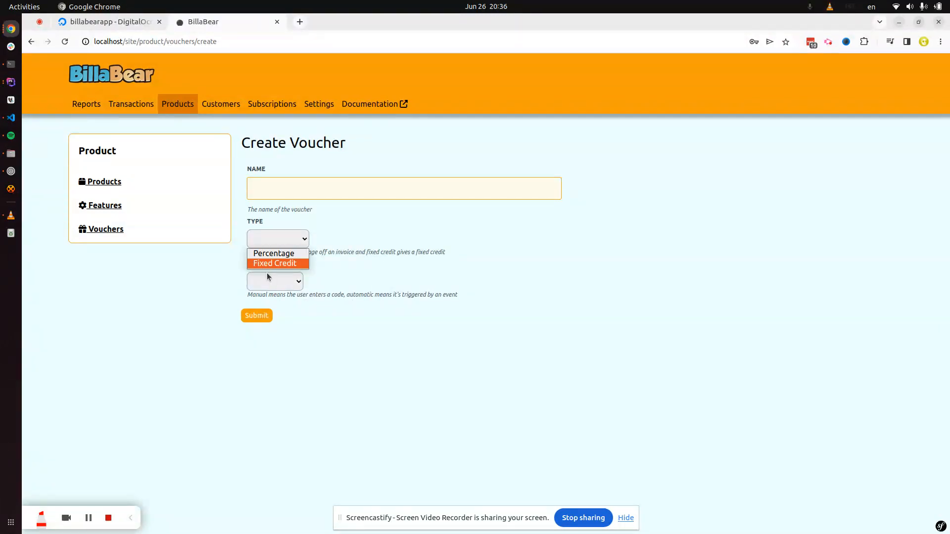
{"action": "left_click", "coordinate": [344, 253]}
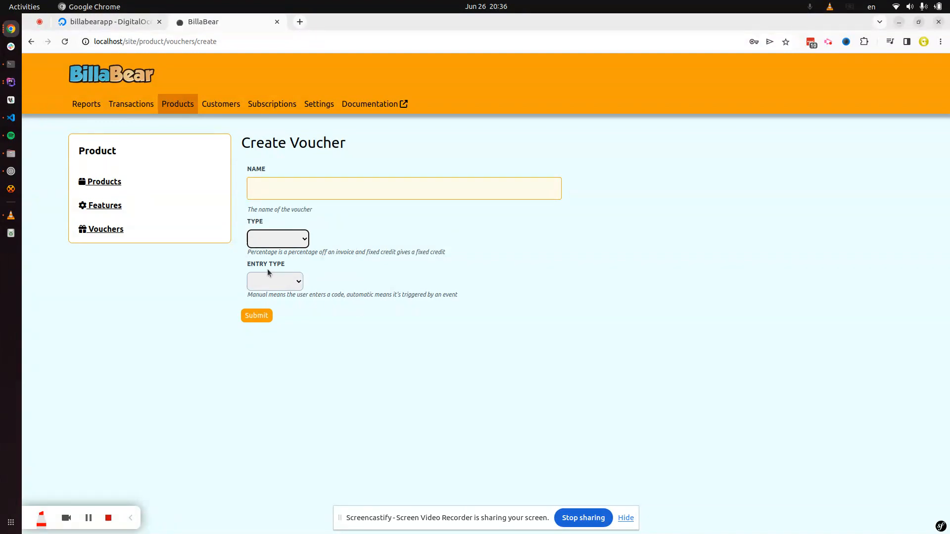
{"action": "left_click", "coordinate": [274, 281]}
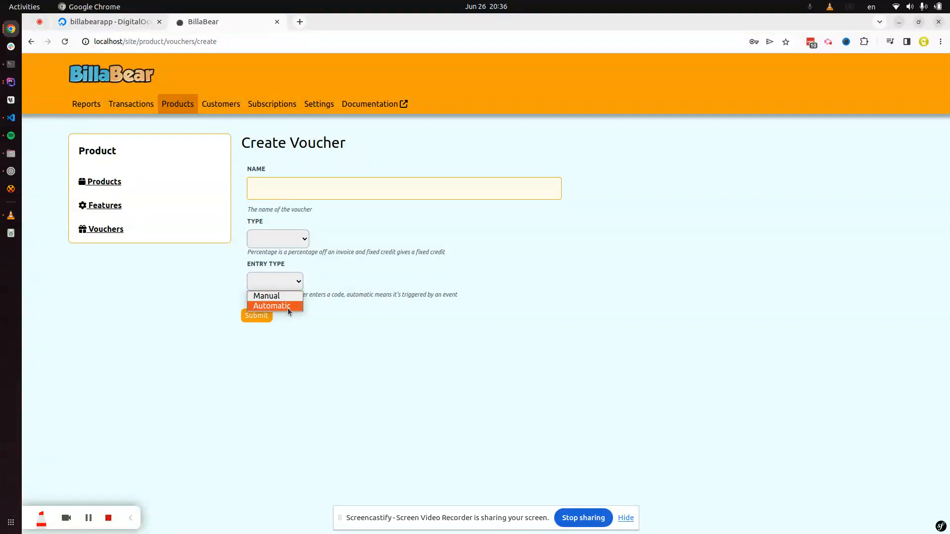
{"action": "left_click", "coordinate": [319, 306]}
{"action": "left_click", "coordinate": [285, 282]}
{"action": "left_click", "coordinate": [289, 306]}
{"action": "left_click", "coordinate": [289, 330]}
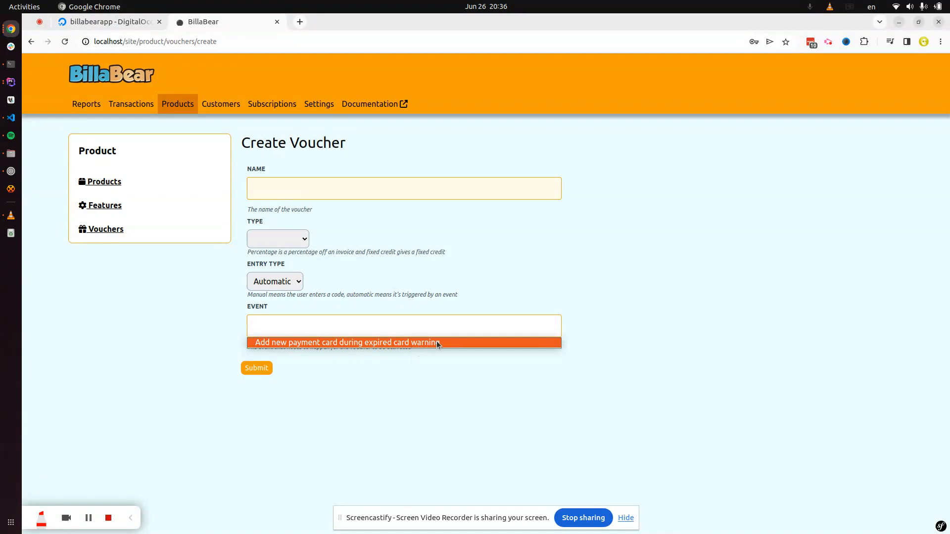
{"action": "left_click", "coordinate": [603, 292]}
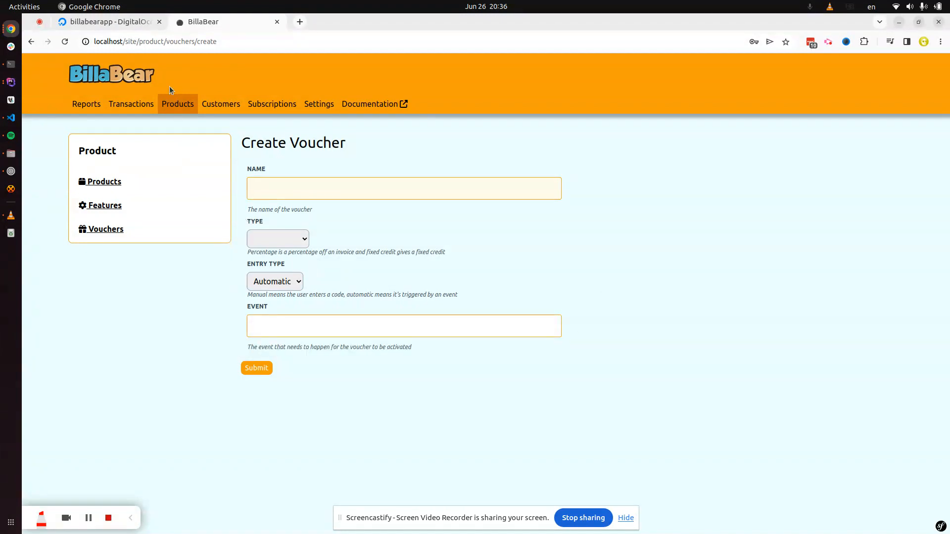
{"action": "left_click", "coordinate": [226, 108]}
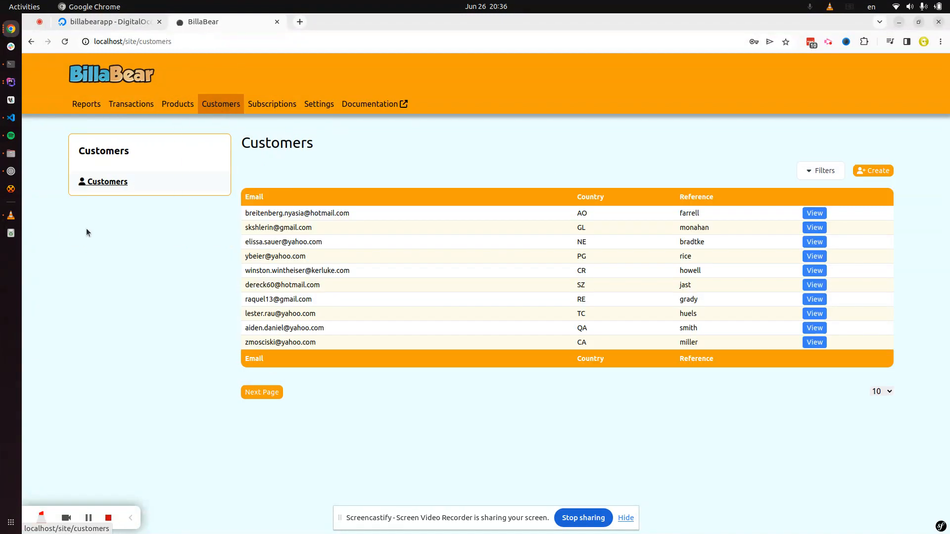
Step: Open the jast customer's record and scroll through its Ruby subscription, limits, features and payments
{"action": "left_click", "coordinate": [812, 285]}
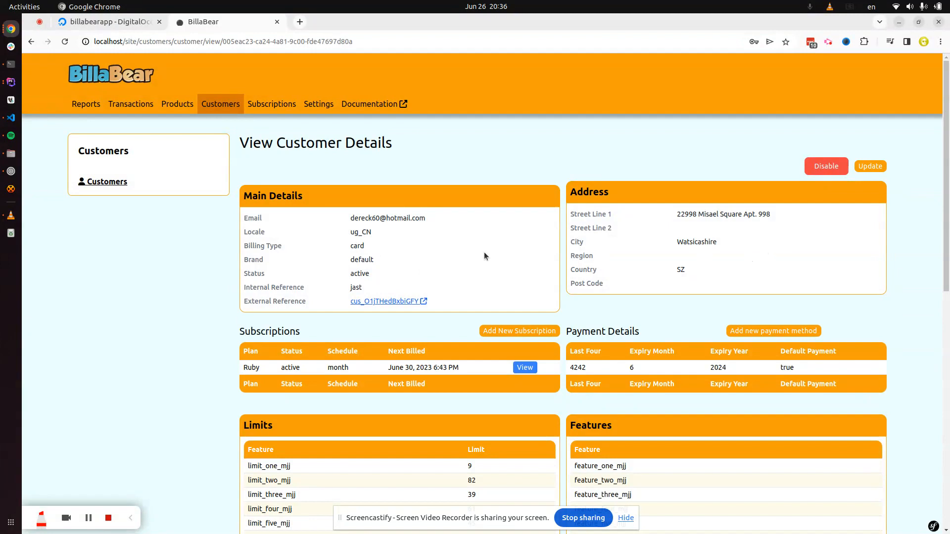
{"action": "scroll", "coordinate": [359, 252], "scroll_direction": "down", "scroll_amount": 2}
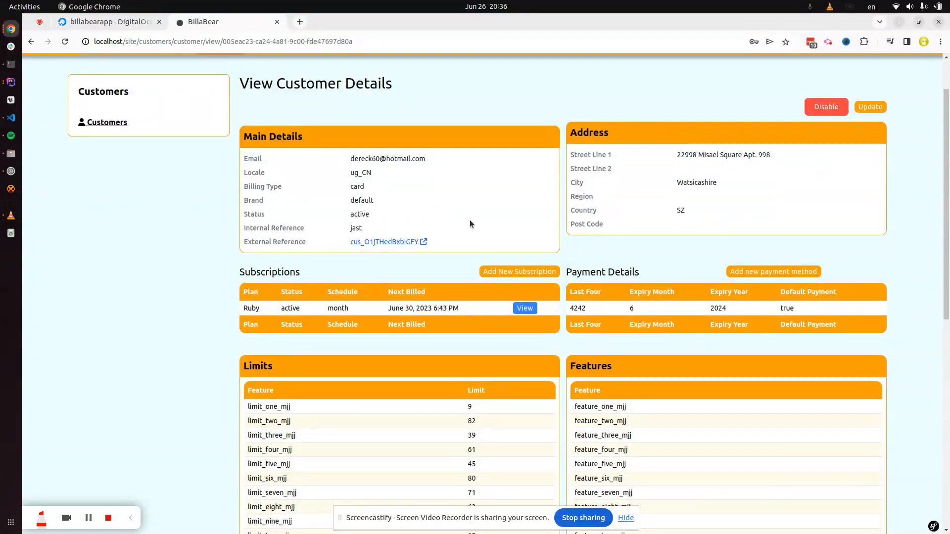
{"action": "scroll", "coordinate": [470, 219], "scroll_direction": "down", "scroll_amount": 4}
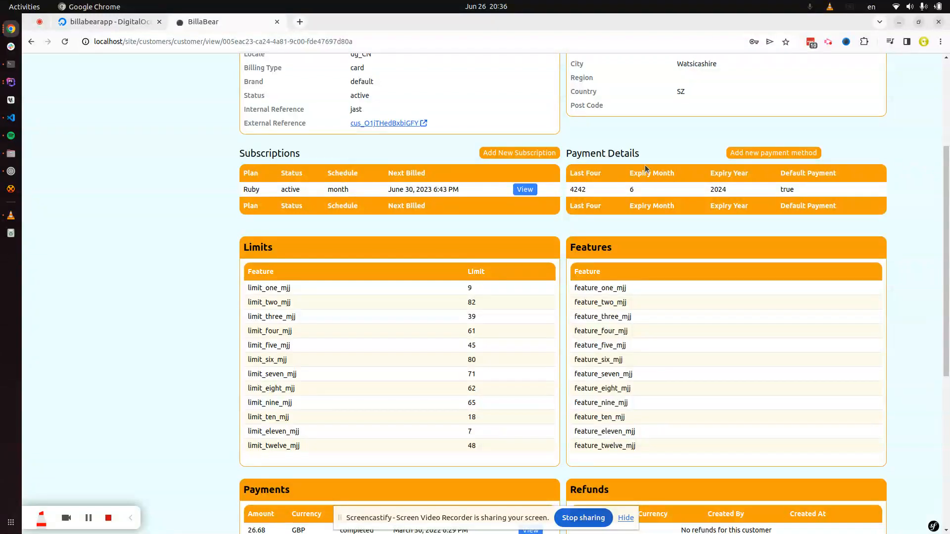
{"action": "scroll", "coordinate": [475, 287], "scroll_direction": "down", "scroll_amount": 2}
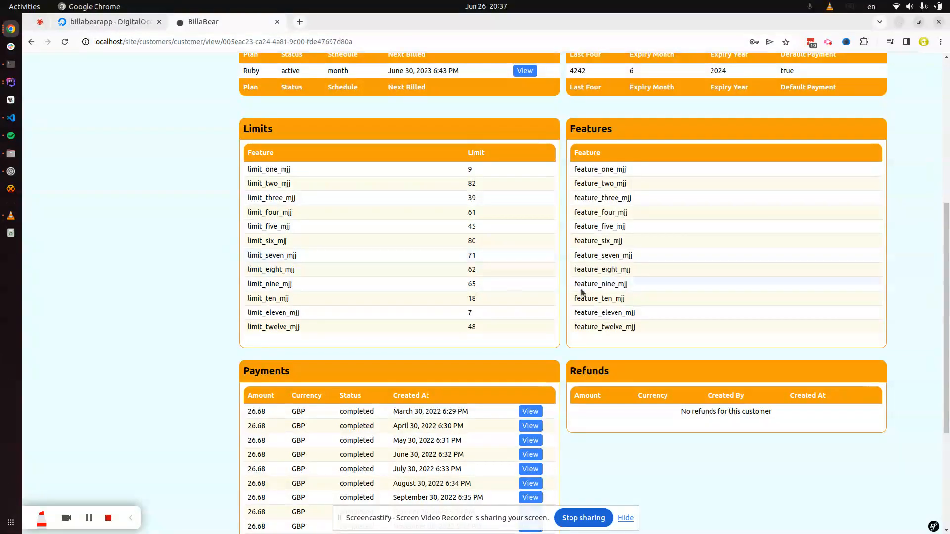
{"action": "scroll", "coordinate": [522, 291], "scroll_direction": "down", "scroll_amount": 3}
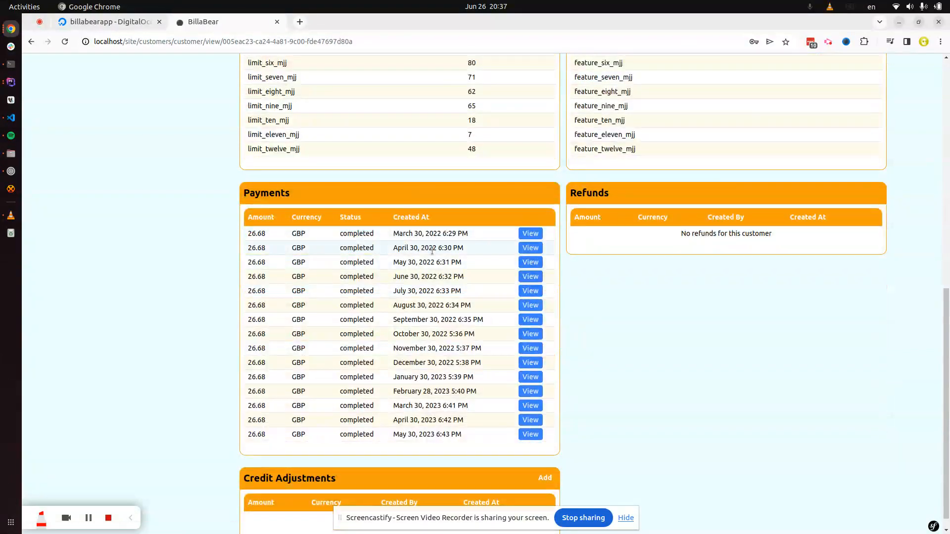
{"action": "scroll", "coordinate": [451, 348], "scroll_direction": "down", "scroll_amount": 1}
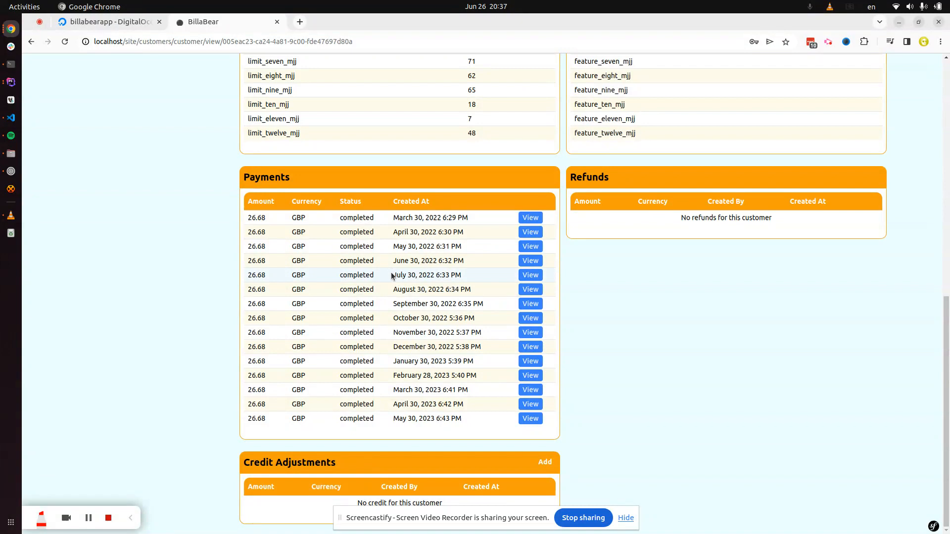
{"action": "scroll", "coordinate": [394, 278], "scroll_direction": "up", "scroll_amount": 5}
{"action": "scroll", "coordinate": [406, 324], "scroll_direction": "up", "scroll_amount": 5}
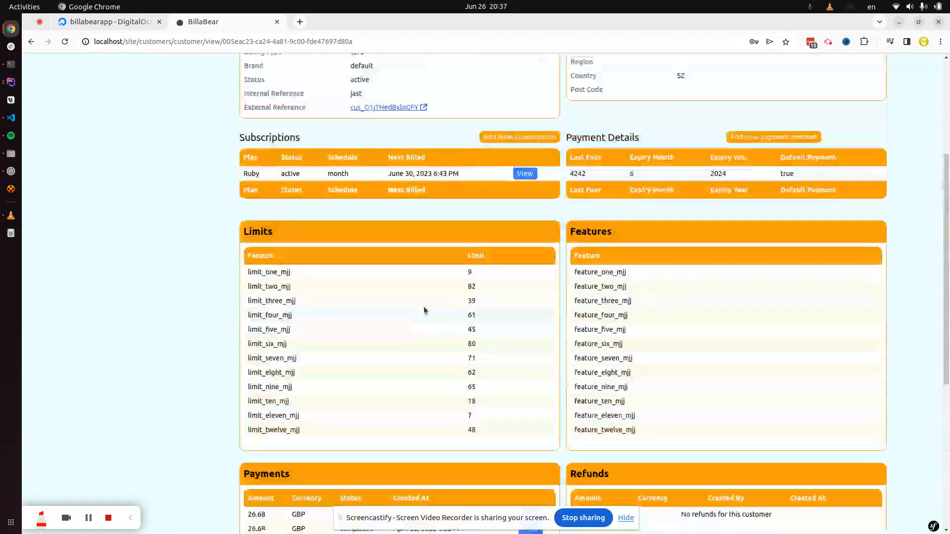
{"action": "scroll", "coordinate": [367, 348], "scroll_direction": "down", "scroll_amount": 5}
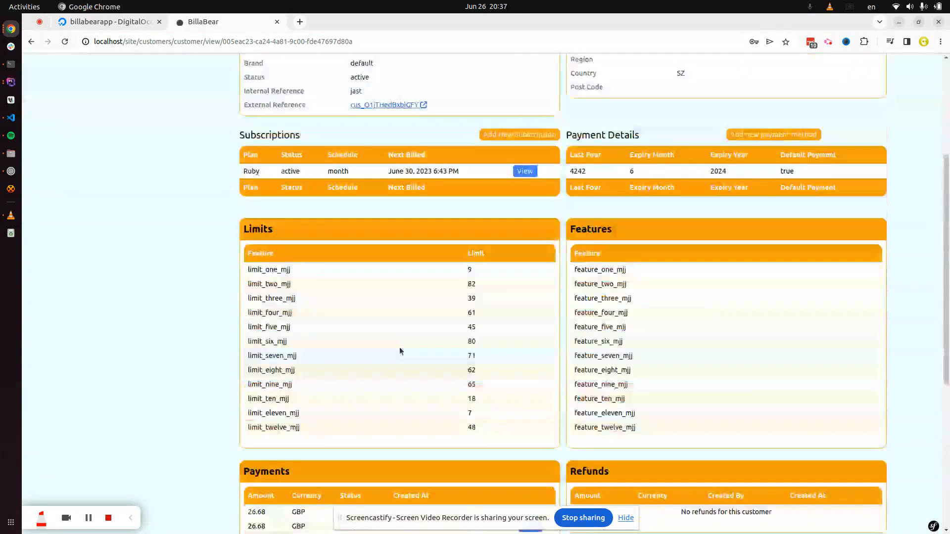
Step: View the Ruby subscription (GBP 26.68 monthly, Visa 4242) and close Update Payment Details unchanged
{"action": "left_click", "coordinate": [525, 130]}
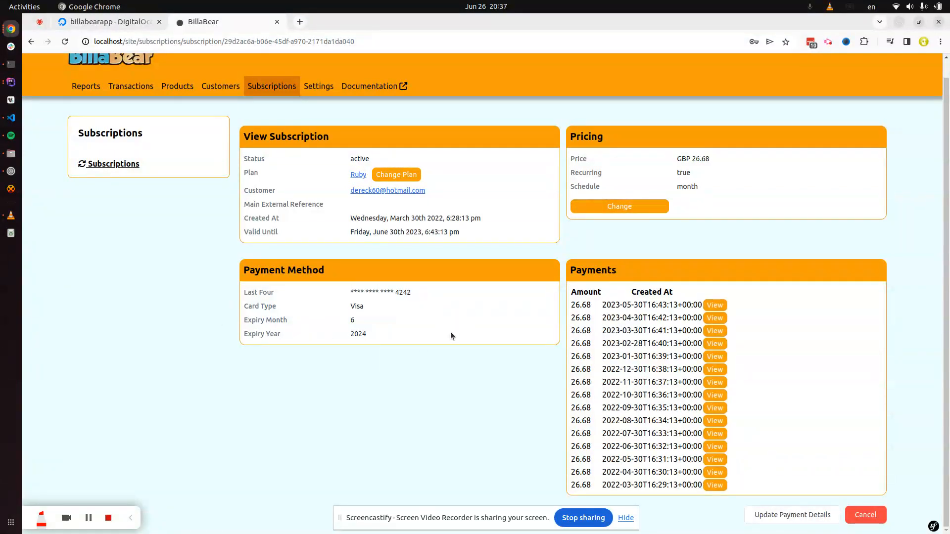
{"action": "left_click", "coordinate": [779, 515]}
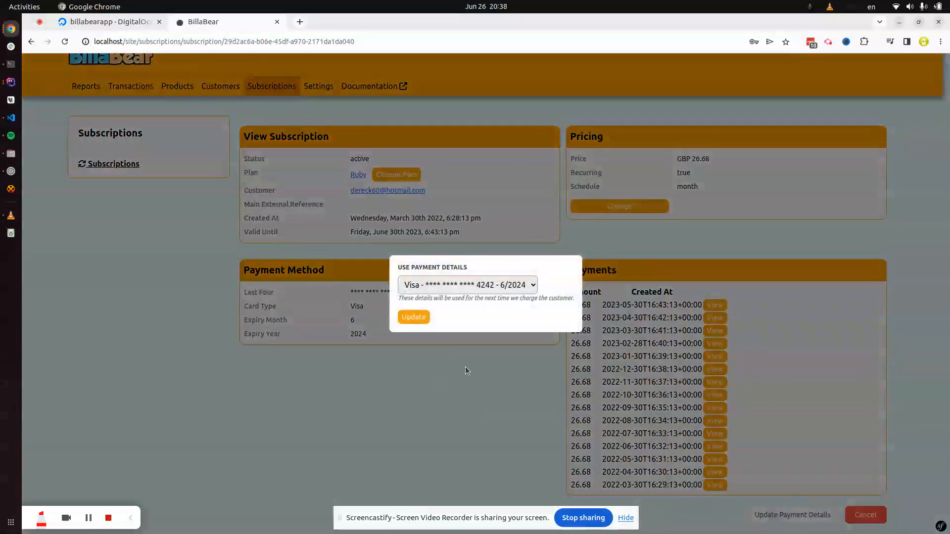
{"action": "left_click", "coordinate": [455, 373]}
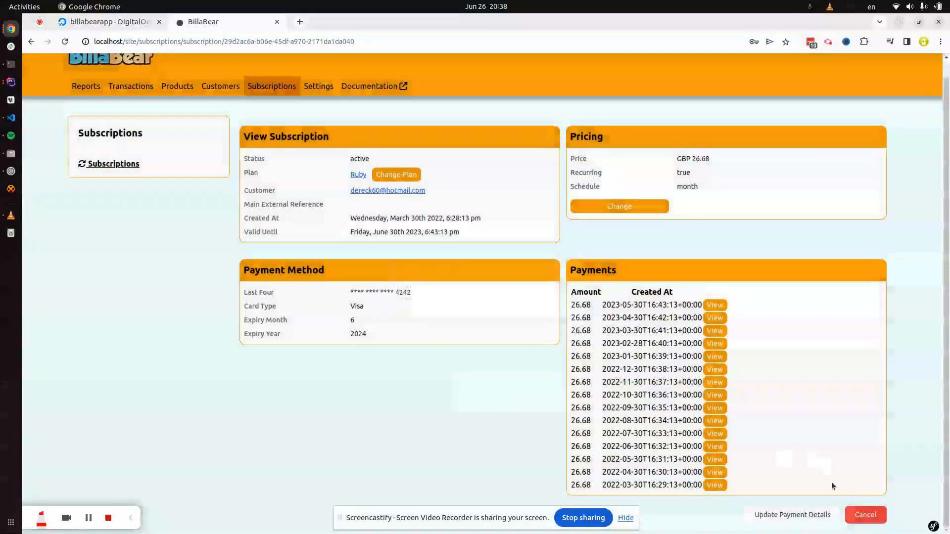
{"action": "left_click", "coordinate": [879, 519]}
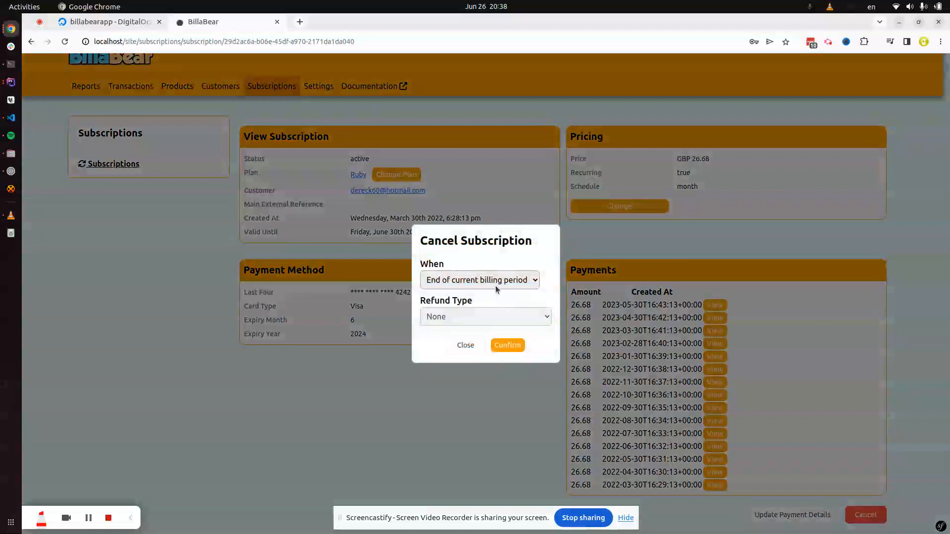
{"action": "left_click", "coordinate": [496, 286]}
{"action": "left_click", "coordinate": [515, 227]}
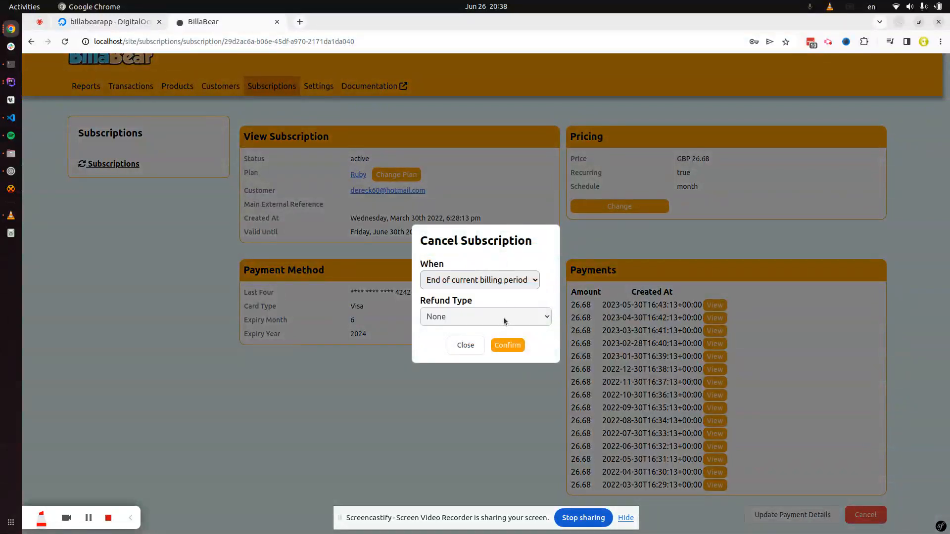
{"action": "left_click", "coordinate": [498, 280]}
{"action": "left_click", "coordinate": [473, 296]}
{"action": "left_click", "coordinate": [488, 282]}
{"action": "left_click", "coordinate": [475, 307]}
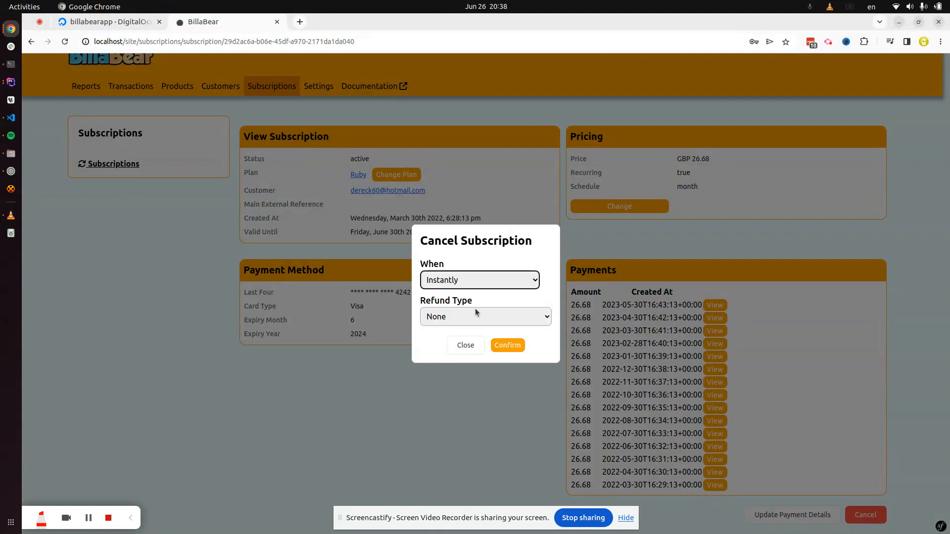
{"action": "left_click", "coordinate": [476, 310]}
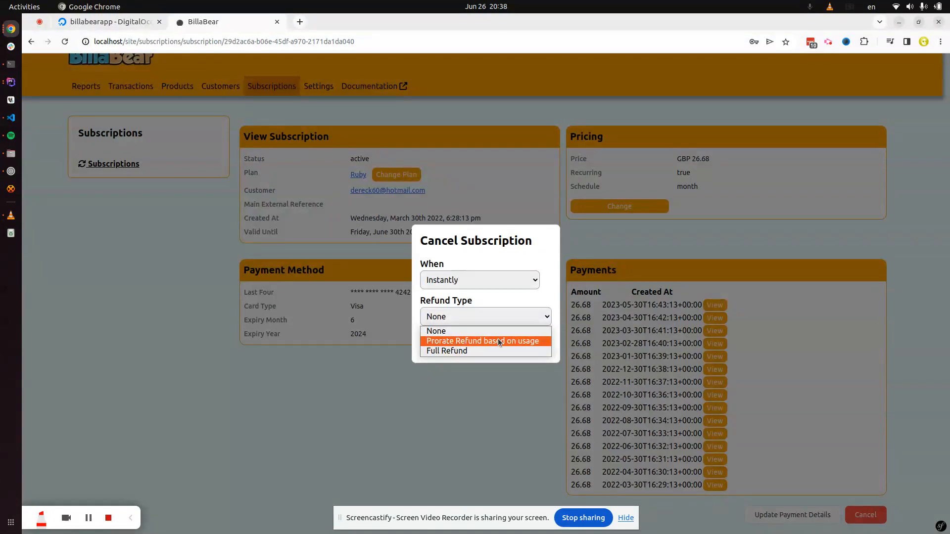
{"action": "left_click", "coordinate": [461, 332]}
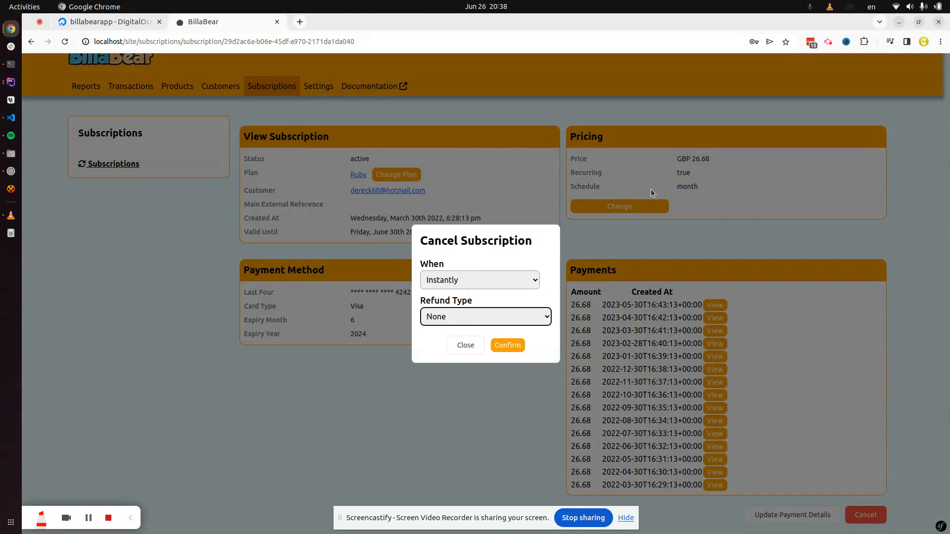
{"action": "left_click", "coordinate": [496, 172]}
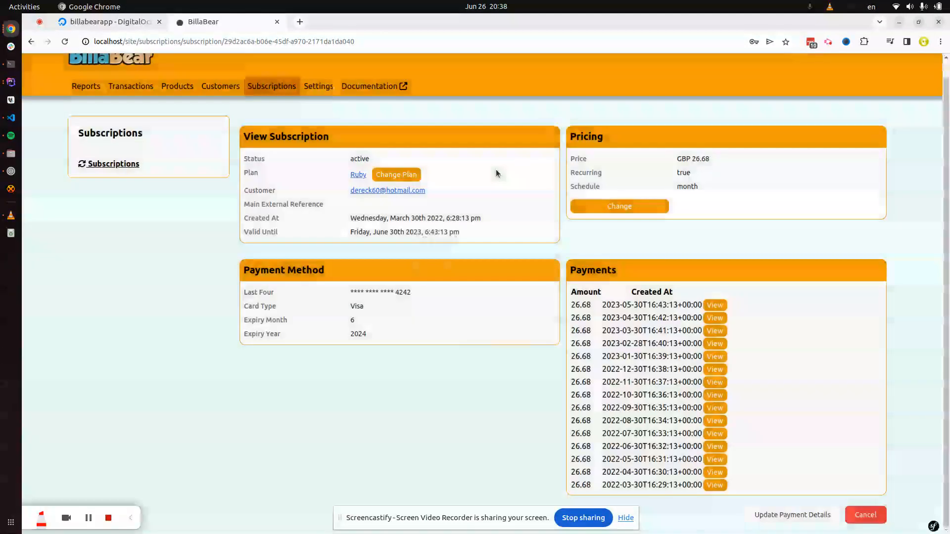
{"action": "left_click", "coordinate": [319, 90]}
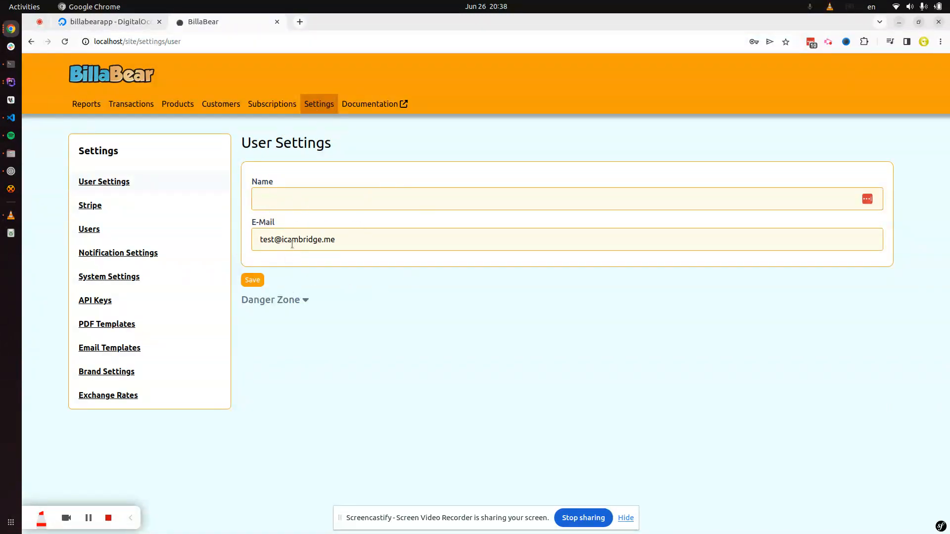
{"action": "left_click", "coordinate": [287, 301]}
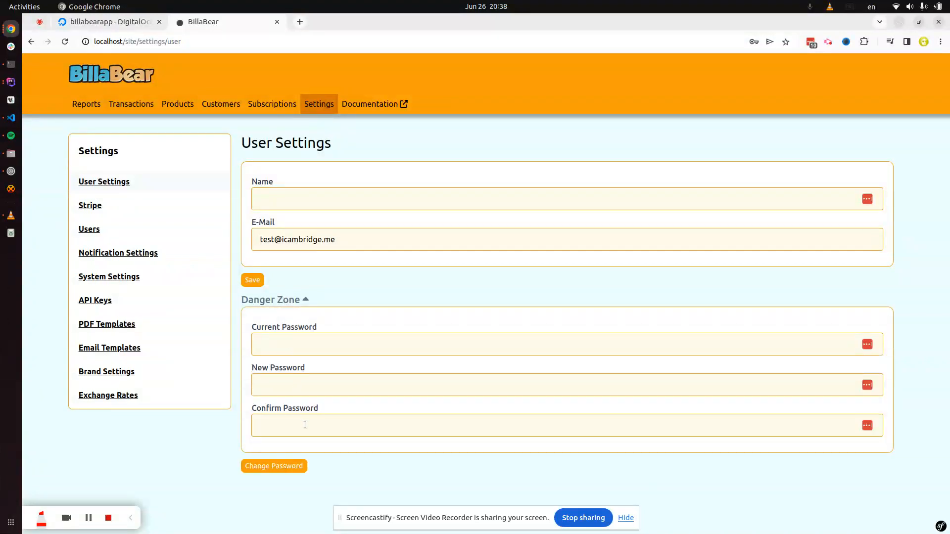
{"action": "left_click", "coordinate": [287, 301]}
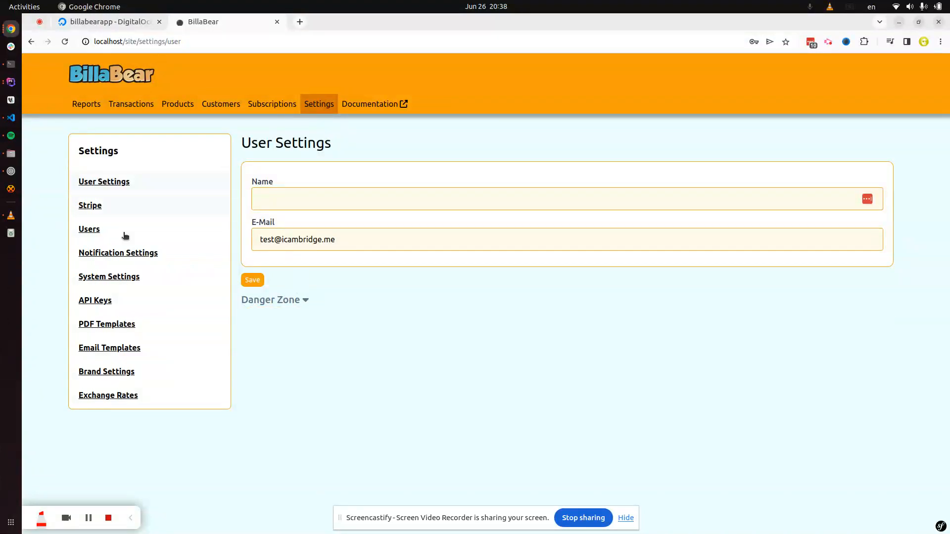
{"action": "left_click", "coordinate": [123, 210]}
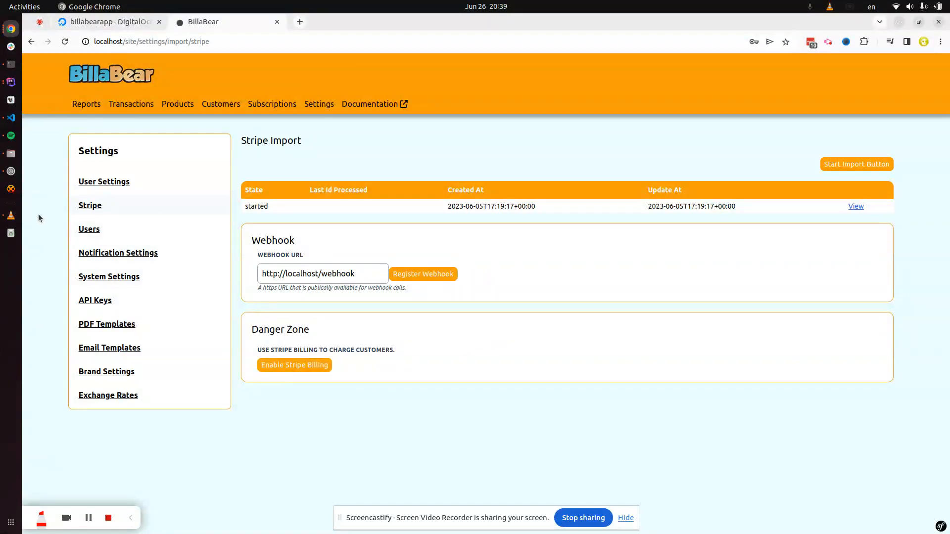
Step: Check the Users list, then view Notification Settings with customer notifications off
{"action": "left_click", "coordinate": [122, 234]}
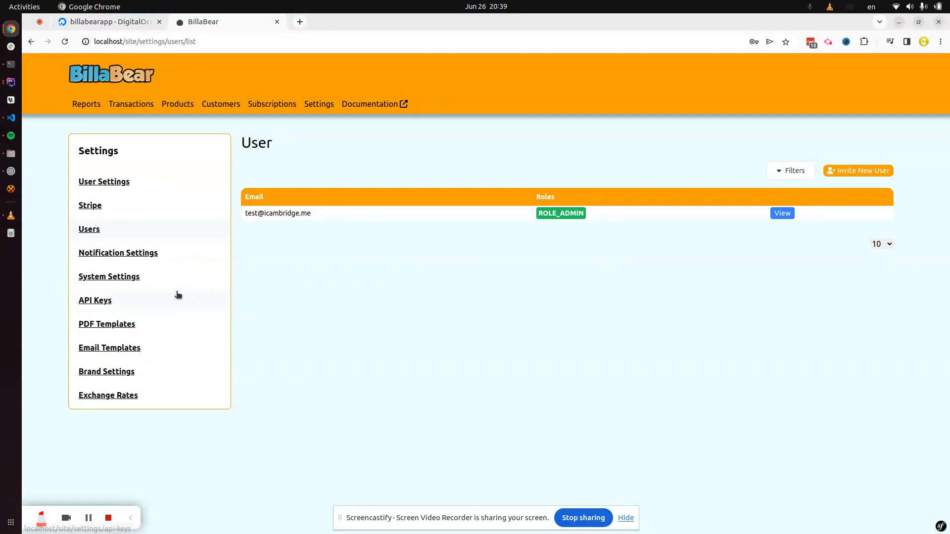
{"action": "left_click", "coordinate": [171, 251]}
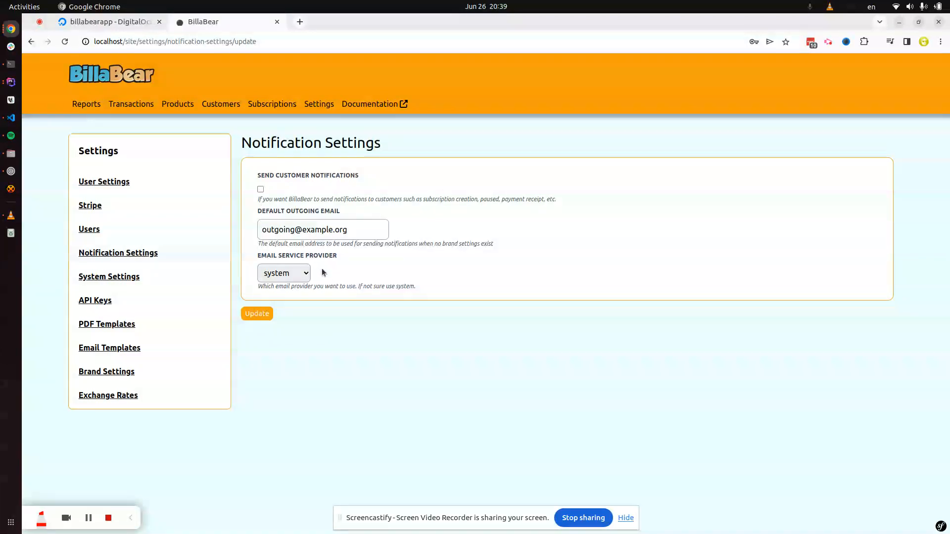
Step: Switch the email provider from sendgrid to mailgun unsaved, then view System Settings (Europe/Amsterdam)
{"action": "left_click", "coordinate": [318, 232]}
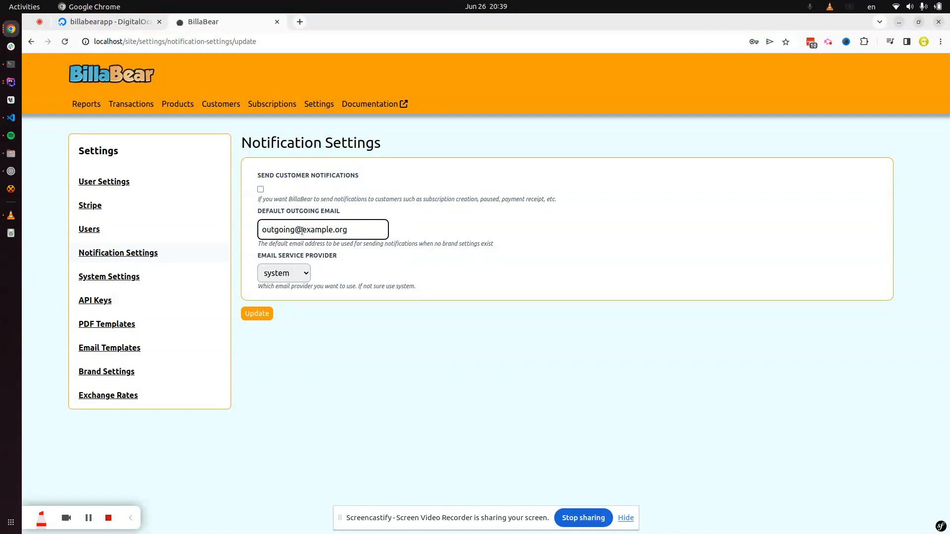
{"action": "left_click", "coordinate": [299, 273]}
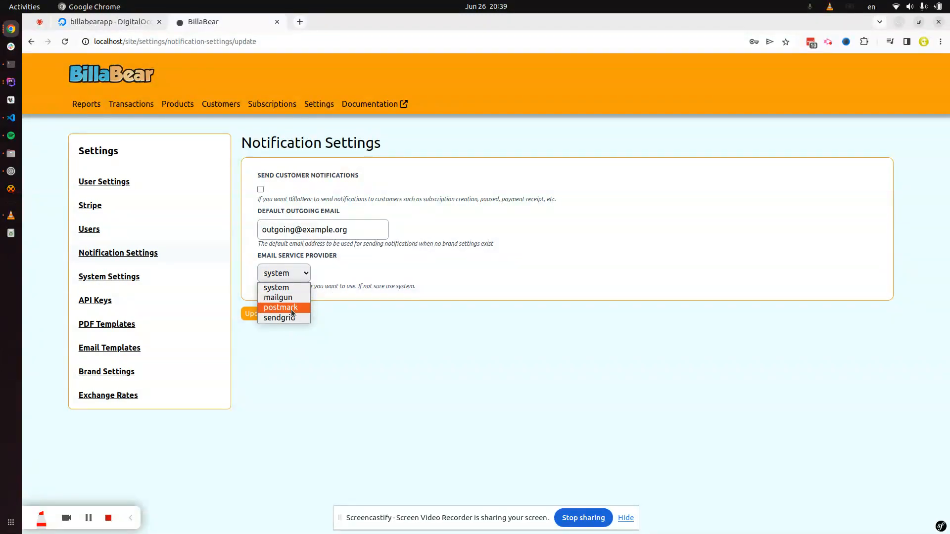
{"action": "left_click", "coordinate": [295, 318]}
{"action": "left_click", "coordinate": [299, 277]}
{"action": "left_click", "coordinate": [293, 299]}
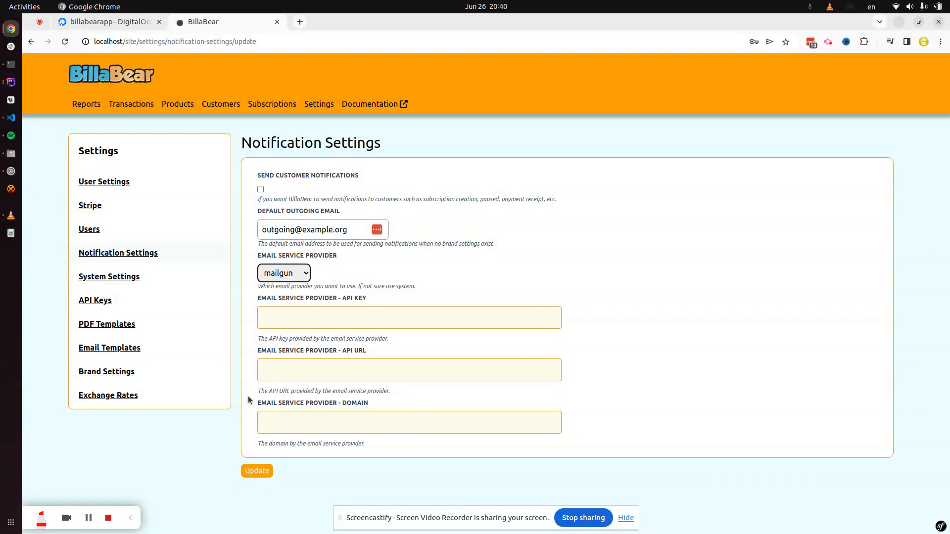
{"action": "left_click", "coordinate": [286, 274]}
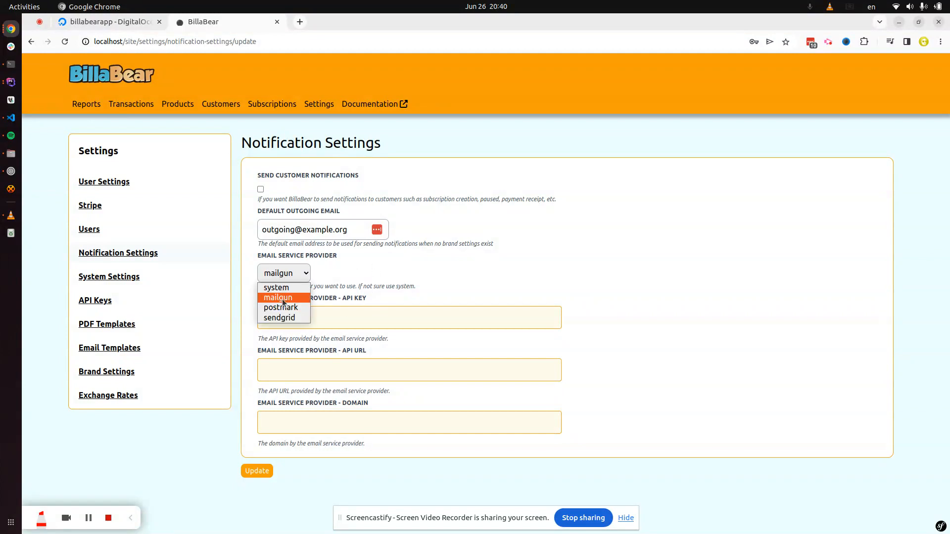
{"action": "left_click", "coordinate": [379, 280]}
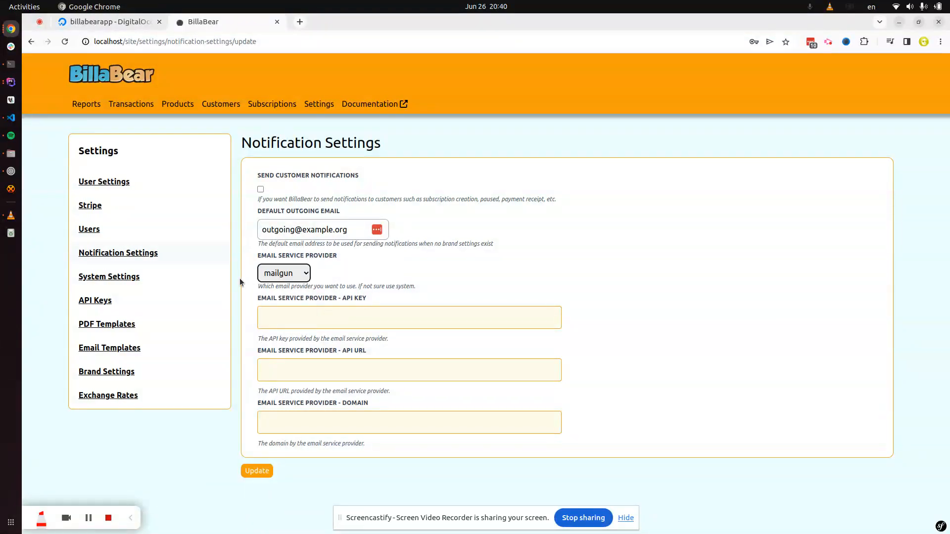
{"action": "left_click", "coordinate": [129, 279]}
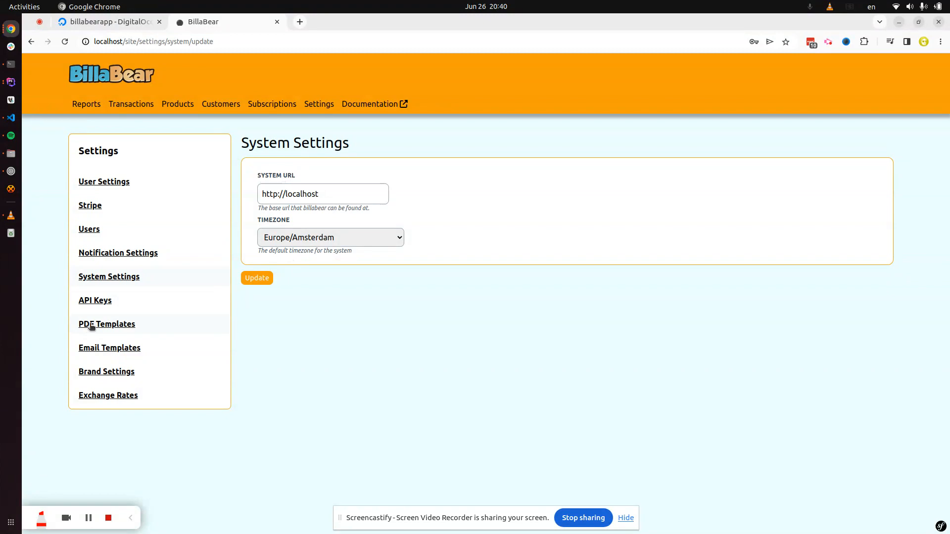
Step: Browse API Keys and PDF Templates, then list the ten E-Mail Templates for brand Test
{"action": "left_click", "coordinate": [123, 302]}
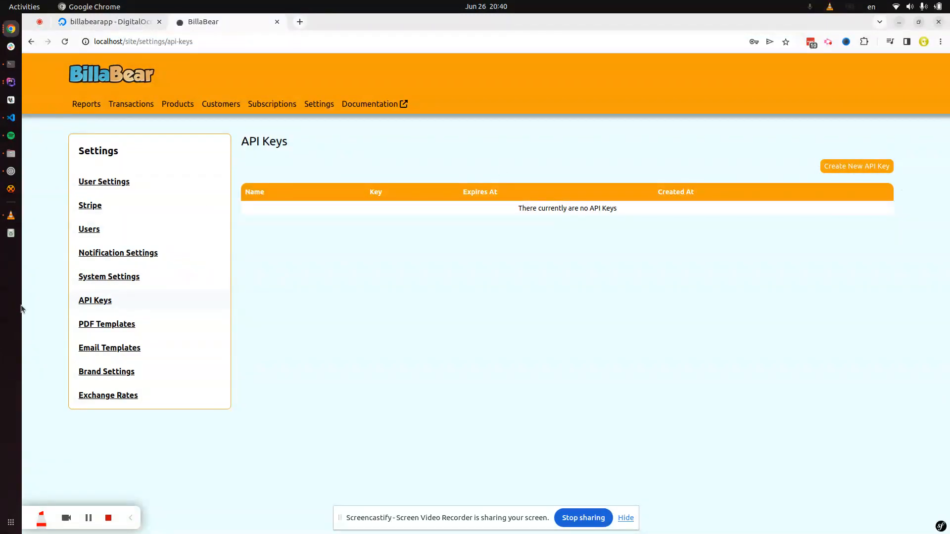
{"action": "left_click", "coordinate": [194, 321]}
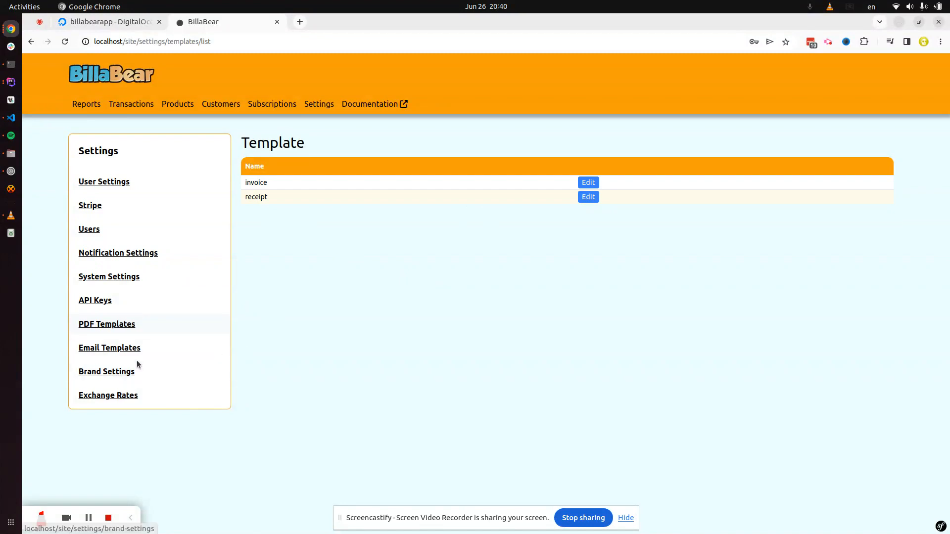
{"action": "left_click", "coordinate": [162, 350]}
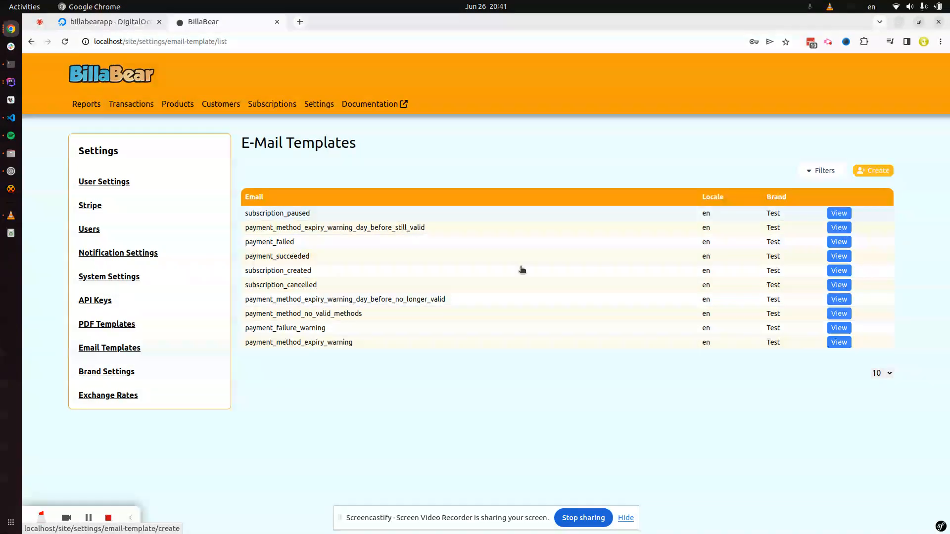
Step: Show Brand Settings listing the single brand Test
{"action": "left_click", "coordinate": [176, 369]}
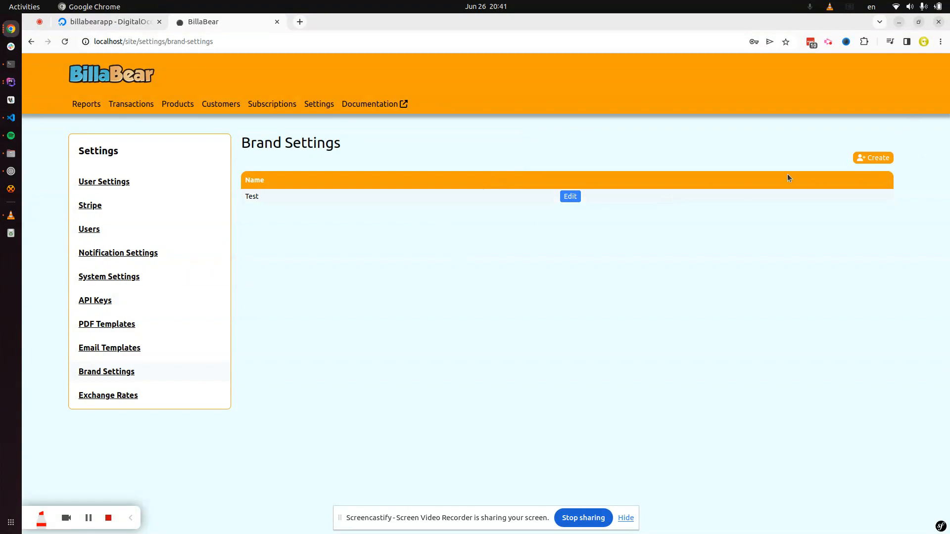
Step: Look over the new-brand form, then return to the Brand Settings list
{"action": "left_click", "coordinate": [876, 158]}
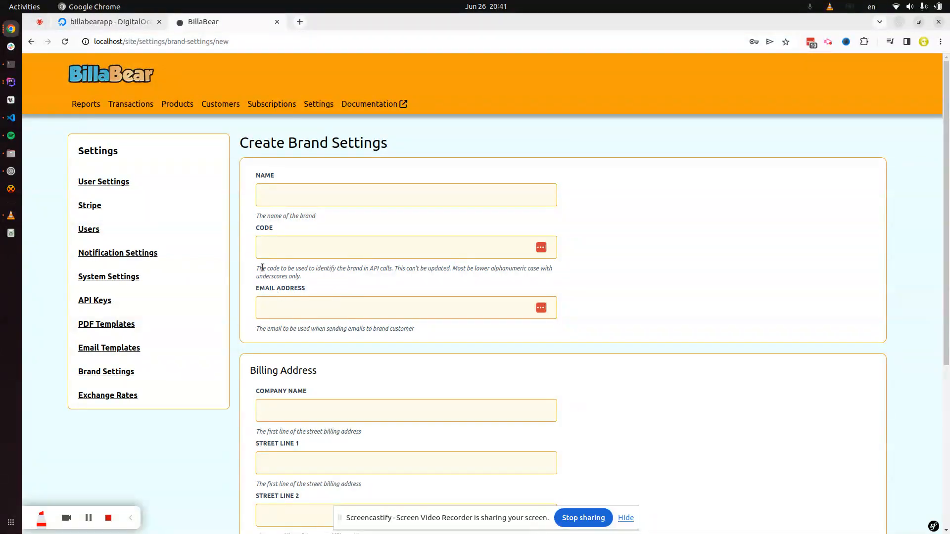
{"action": "scroll", "coordinate": [321, 297], "scroll_direction": "down", "scroll_amount": 3}
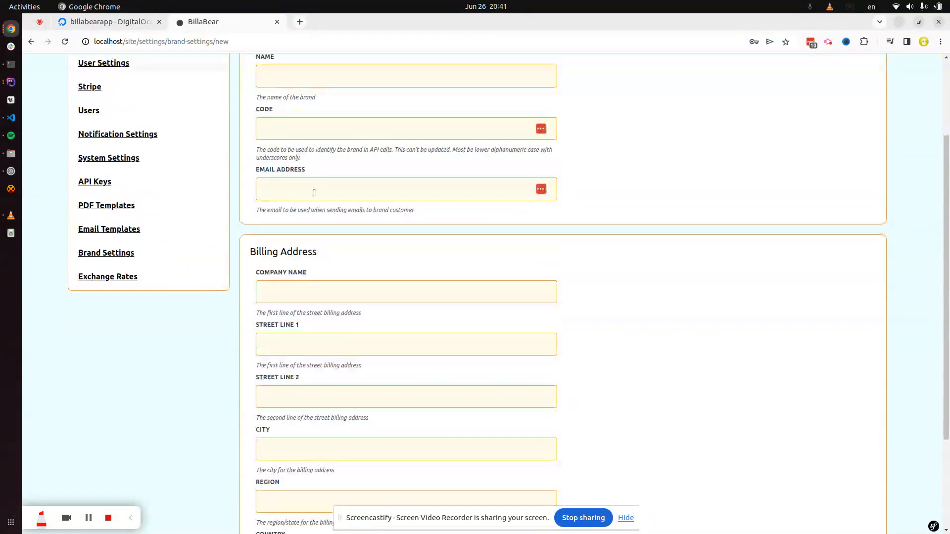
{"action": "scroll", "coordinate": [314, 182], "scroll_direction": "down", "scroll_amount": 3}
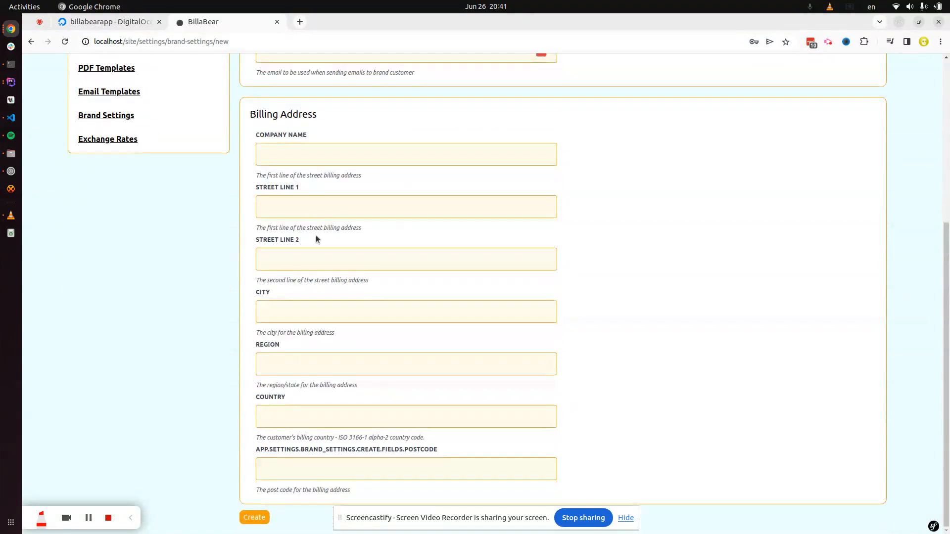
{"action": "scroll", "coordinate": [303, 336], "scroll_direction": "up", "scroll_amount": 1}
{"action": "scroll", "coordinate": [163, 271], "scroll_direction": "up", "scroll_amount": 6}
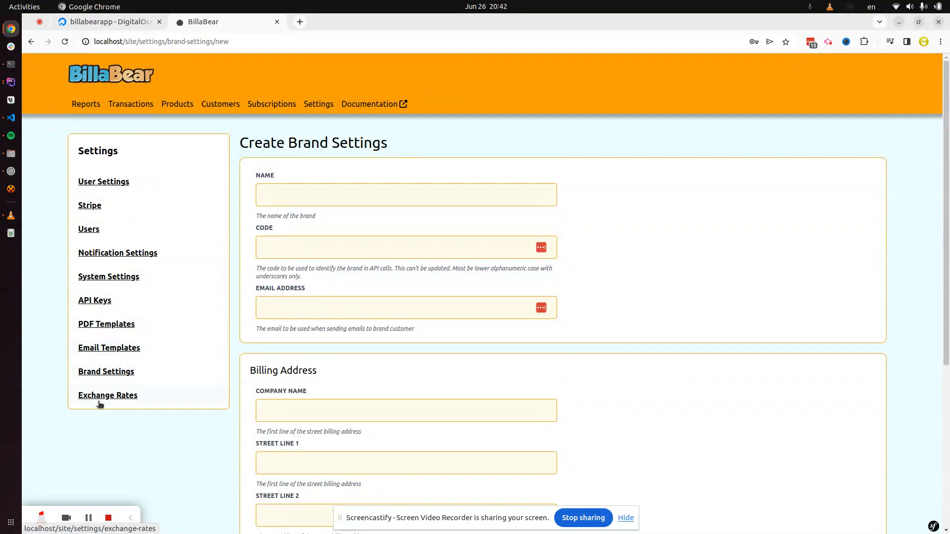
{"action": "left_click", "coordinate": [105, 373]}
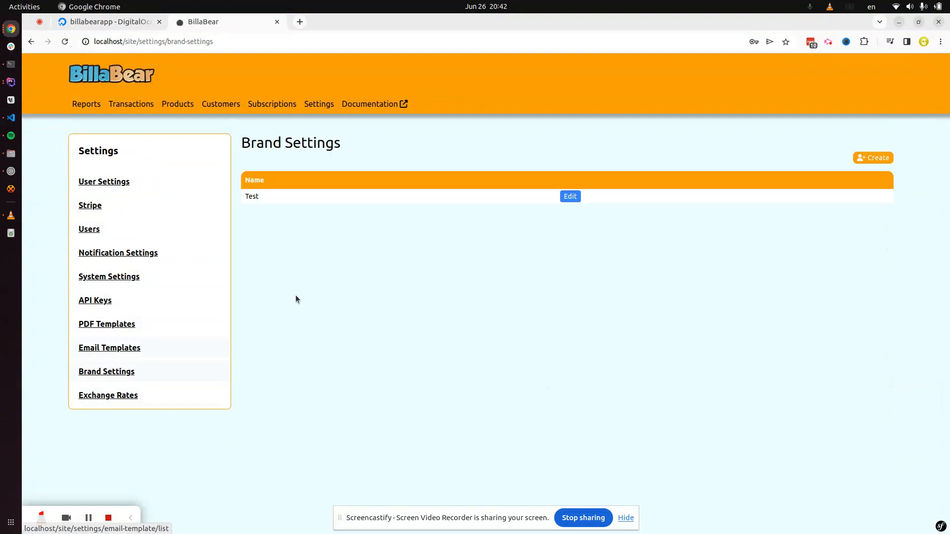
Step: Check the Test brand's notification options, then view exchange rates (EUR 1, AED 3.932294)
{"action": "left_click", "coordinate": [572, 197]}
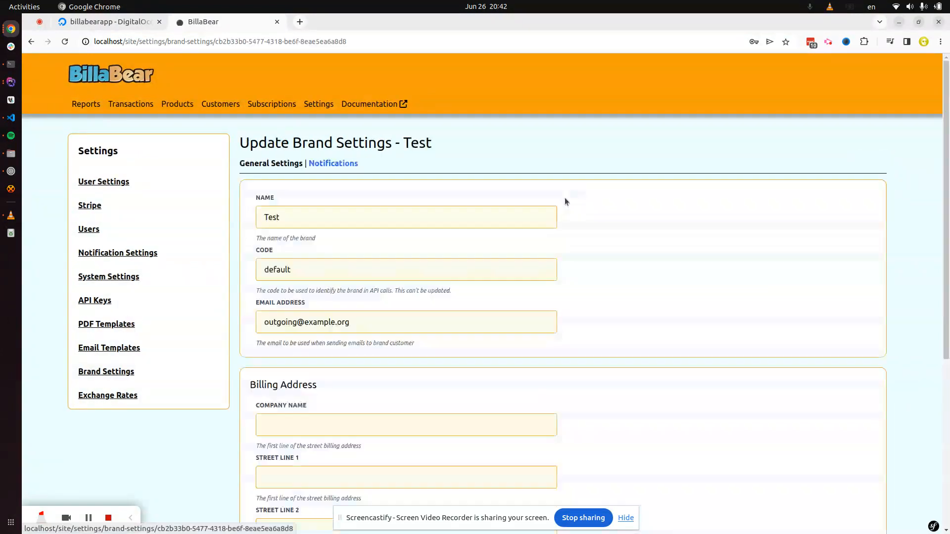
{"action": "left_click", "coordinate": [346, 165]}
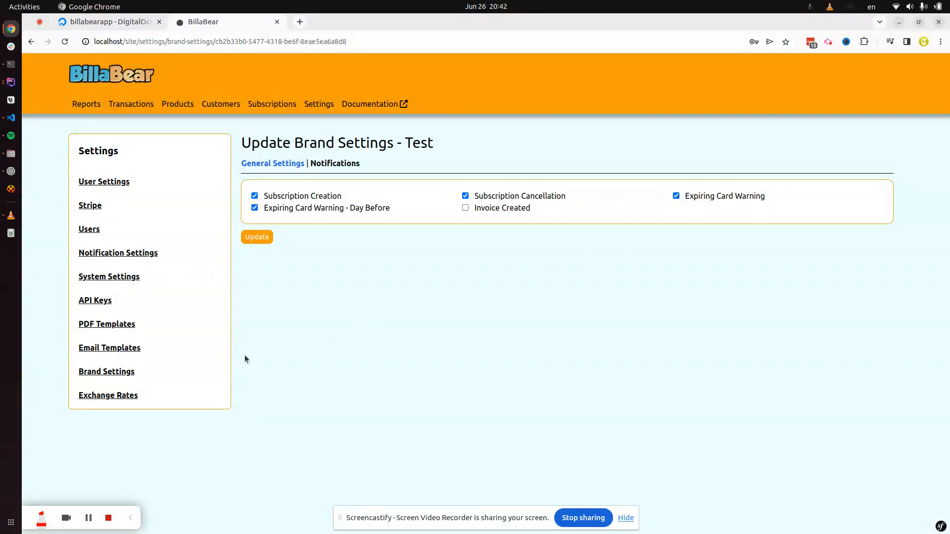
{"action": "left_click", "coordinate": [148, 404]}
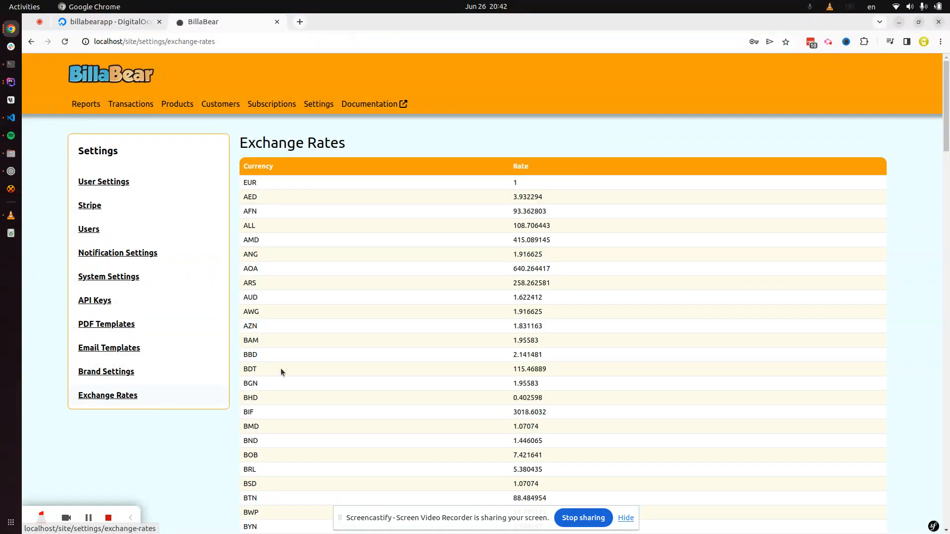
{"action": "scroll", "coordinate": [529, 317], "scroll_direction": "down", "scroll_amount": 2}
{"action": "scroll", "coordinate": [529, 317], "scroll_direction": "down", "scroll_amount": 4}
{"action": "scroll", "coordinate": [498, 303], "scroll_direction": "up", "scroll_amount": 6}
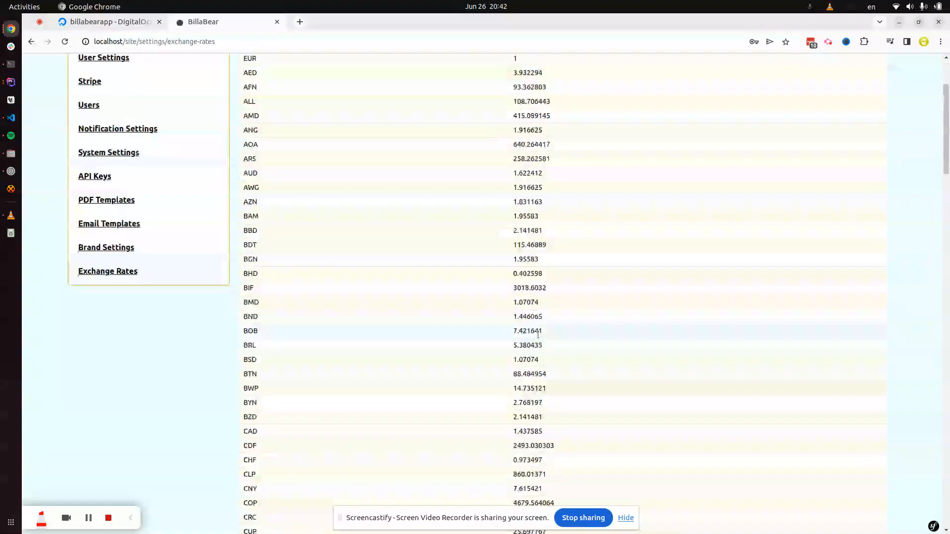
{"action": "scroll", "coordinate": [498, 302], "scroll_direction": "down", "scroll_amount": 15}
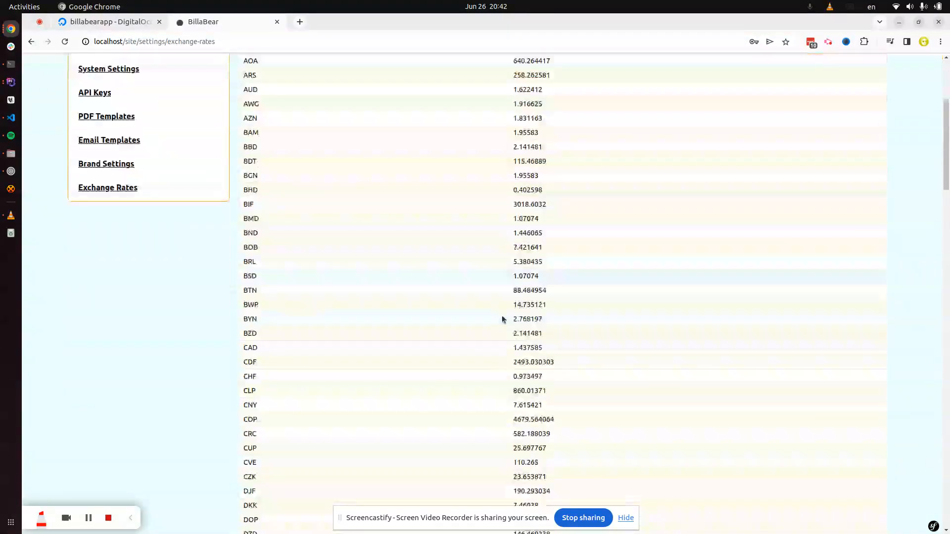
{"action": "scroll", "coordinate": [519, 317], "scroll_direction": "down", "scroll_amount": 5}
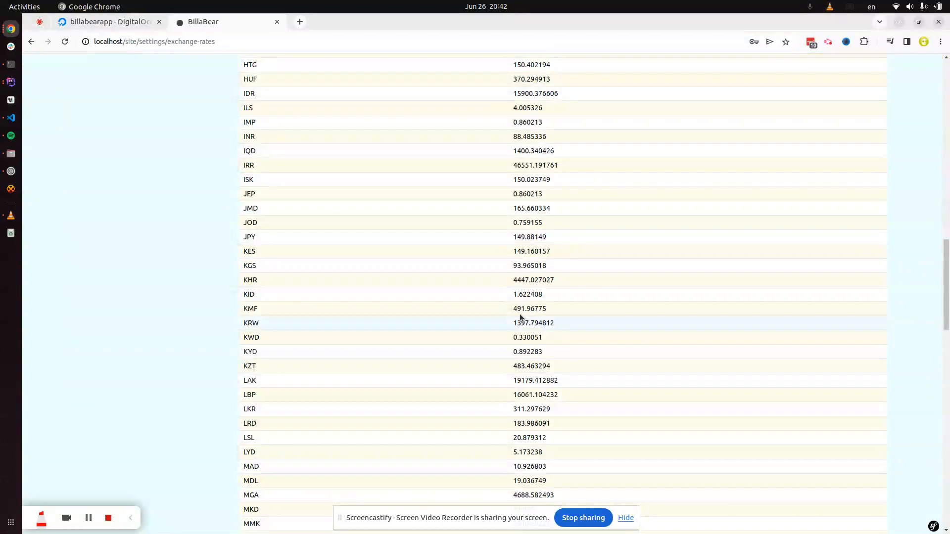
{"action": "scroll", "coordinate": [520, 316], "scroll_direction": "down", "scroll_amount": 10}
{"action": "scroll", "coordinate": [504, 324], "scroll_direction": "down", "scroll_amount": 10}
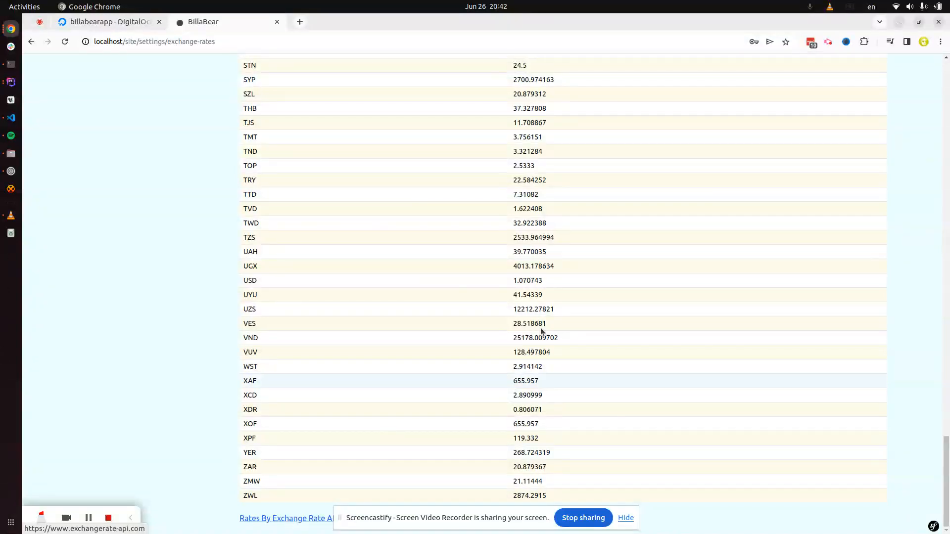
{"action": "scroll", "coordinate": [428, 344], "scroll_direction": "up", "scroll_amount": 10}
{"action": "scroll", "coordinate": [428, 342], "scroll_direction": "up", "scroll_amount": 20}
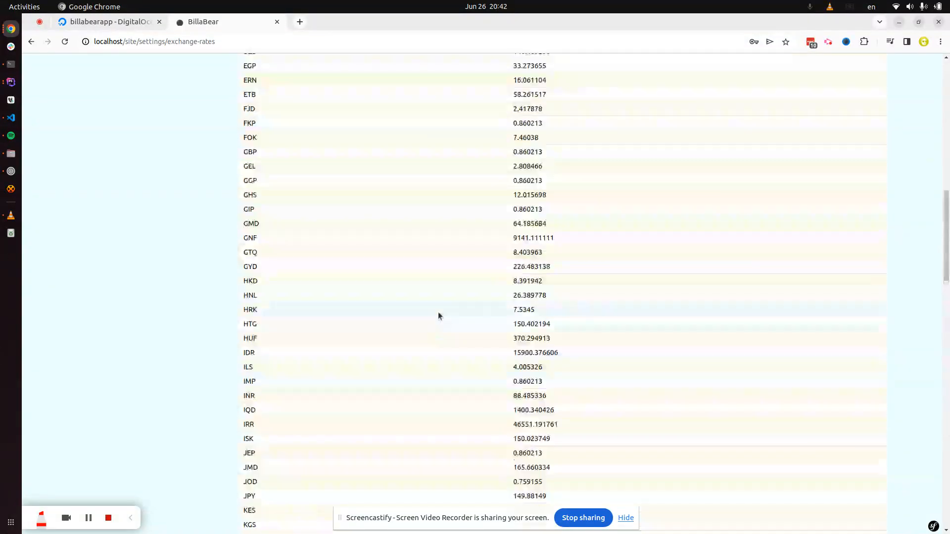
{"action": "scroll", "coordinate": [444, 297], "scroll_direction": "up", "scroll_amount": 1}
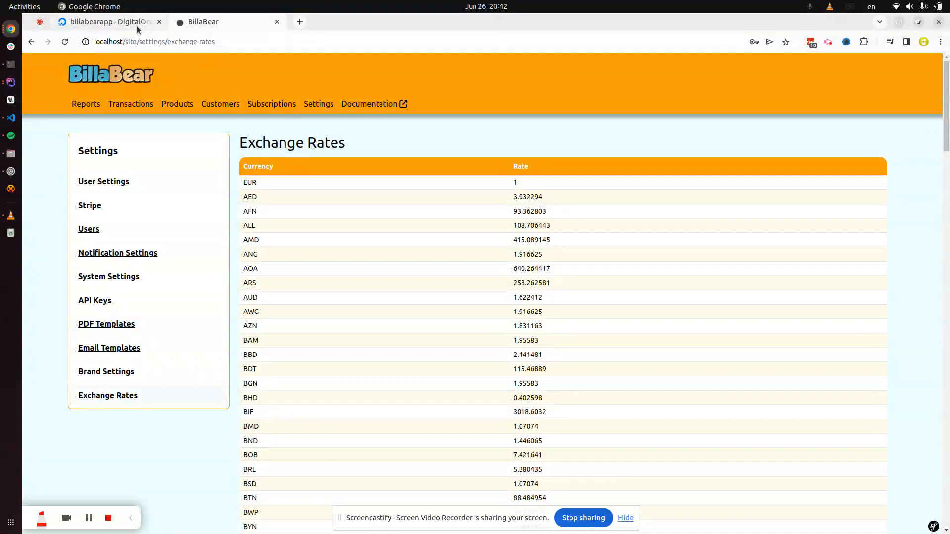
Step: Open the live billabearapp from DigitalOcean, reaching the BillaBear Install page in a new tab
{"action": "left_click", "coordinate": [108, 22]}
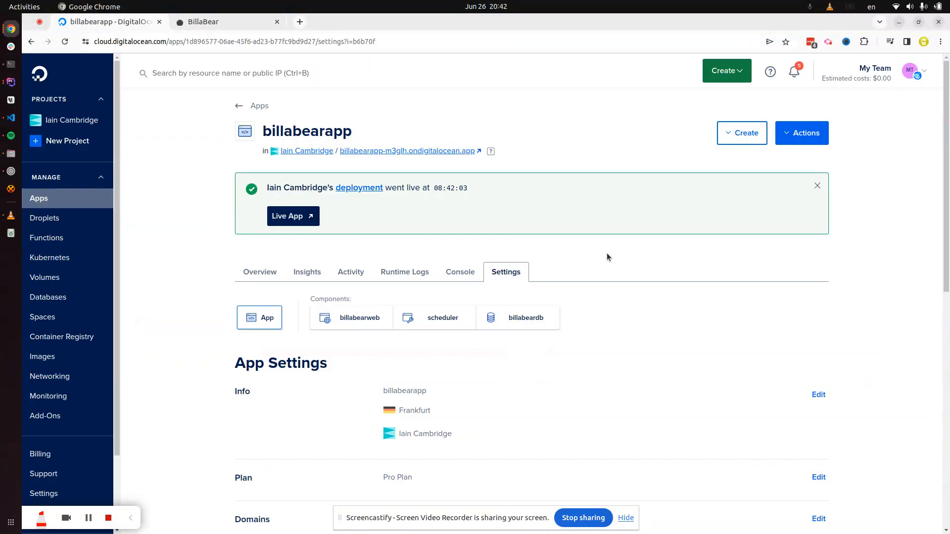
{"action": "left_click", "coordinate": [294, 218]}
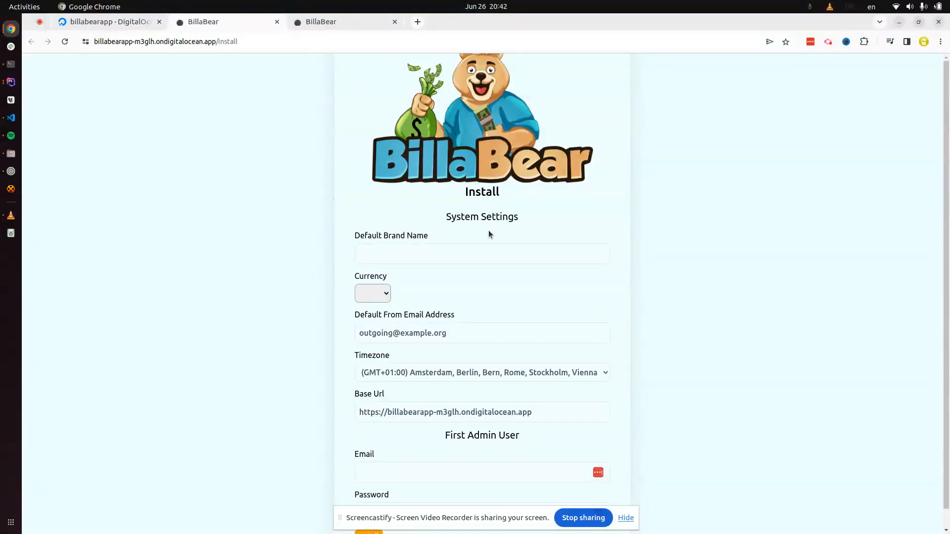
Step: Set the default brand name to 'Test' and the currency to EUR
{"action": "left_click", "coordinate": [412, 256]}
{"action": "type", "text": "Test"}
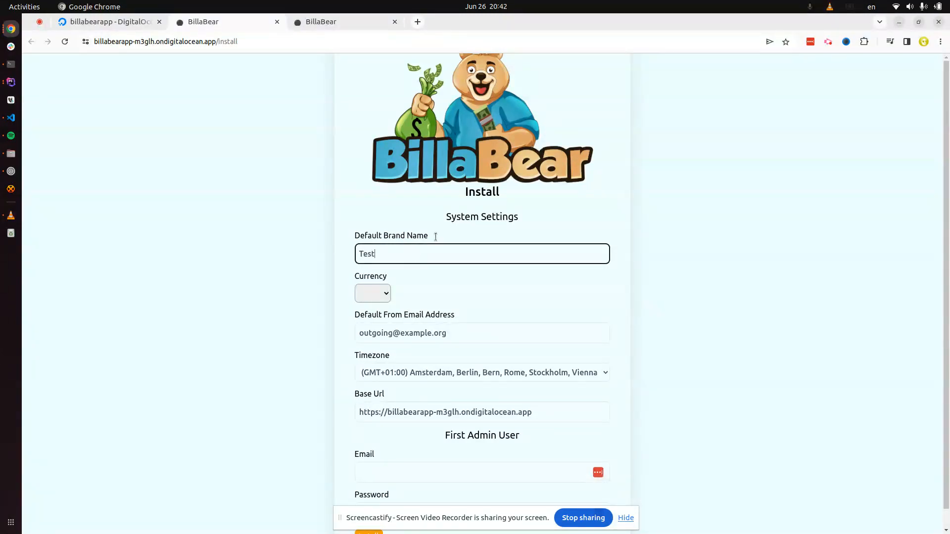
{"action": "left_click", "coordinate": [373, 295]}
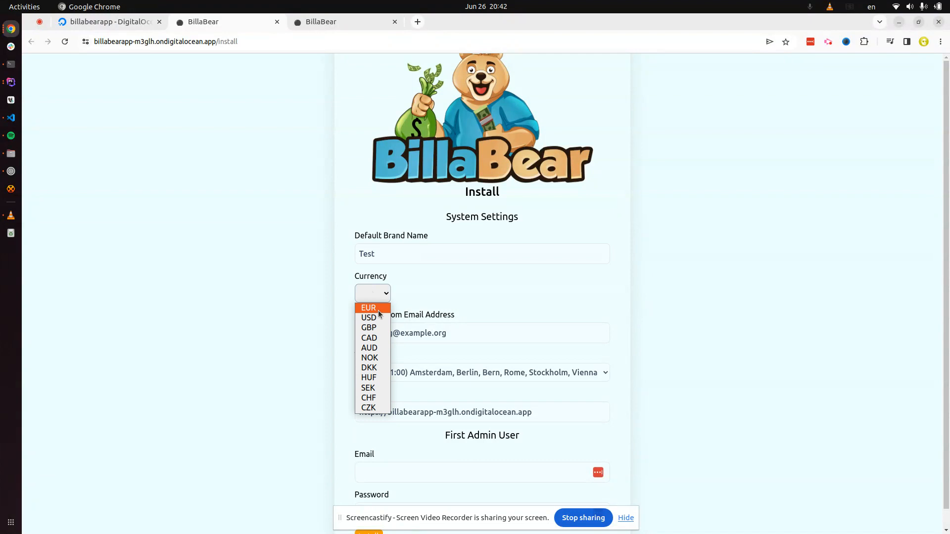
{"action": "left_click", "coordinate": [373, 307]}
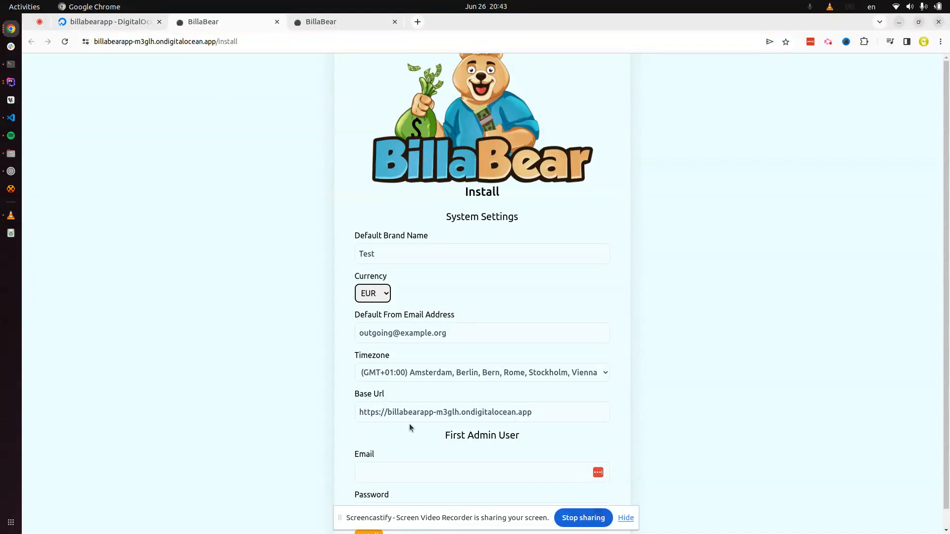
Step: Enter the first admin user's email and password, then run the installation
{"action": "scroll", "coordinate": [410, 427], "scroll_direction": "down", "scroll_amount": 1}
{"action": "left_click", "coordinate": [393, 449]}
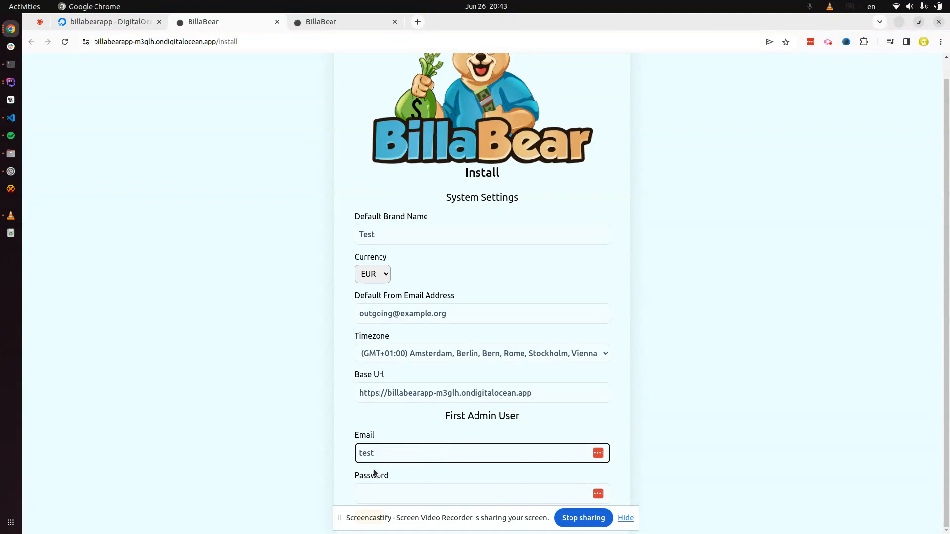
{"action": "key", "text": "Tab"}
{"action": "type", "text": "te"}
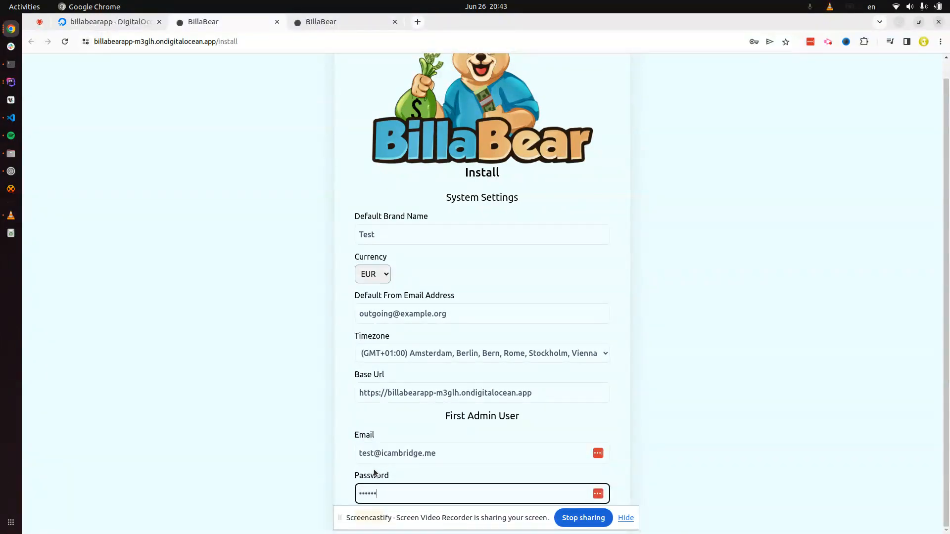
{"action": "left_click_drag", "start_coordinate": [518, 519], "coordinate": [863, 428]}
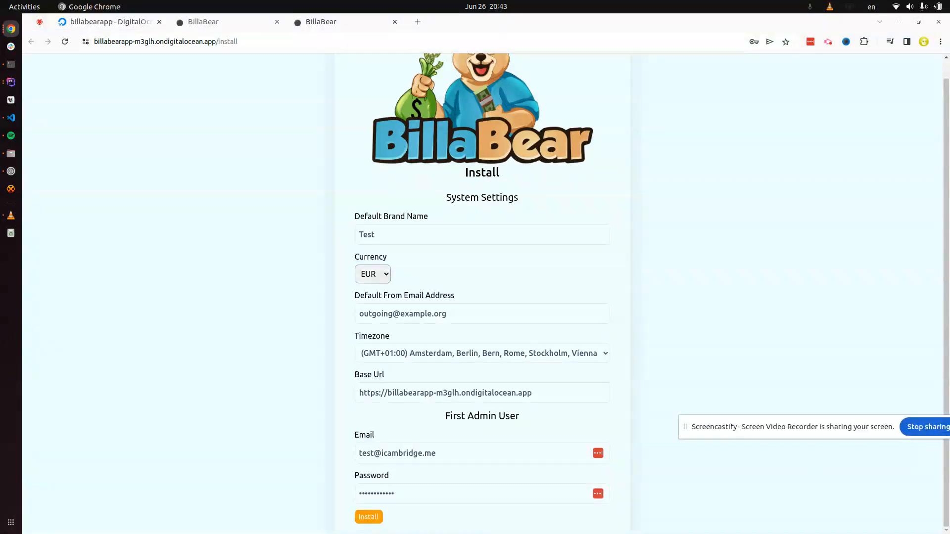
{"action": "left_click", "coordinate": [368, 517]}
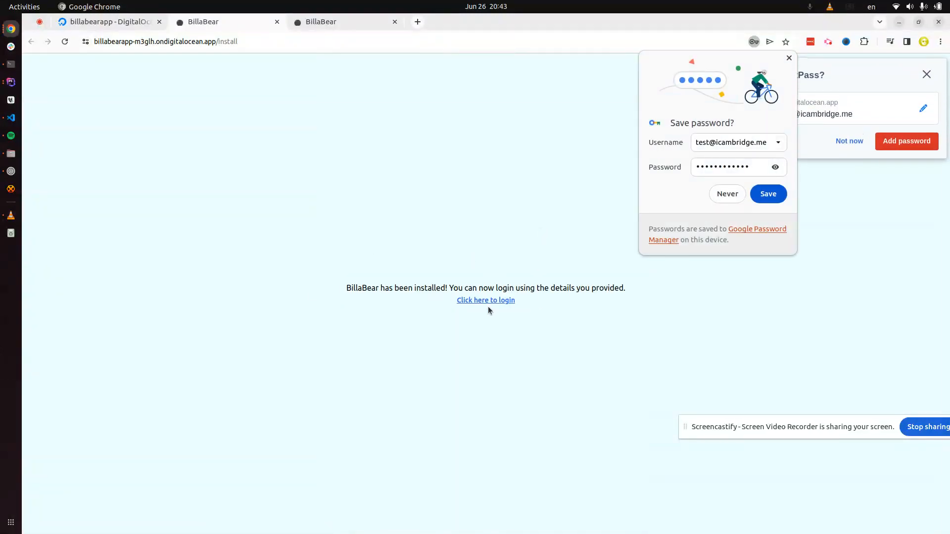
Step: Log in with the admin email and password, dismissing the Chrome and LastPass save-password prompts
{"action": "left_click", "coordinate": [492, 302]}
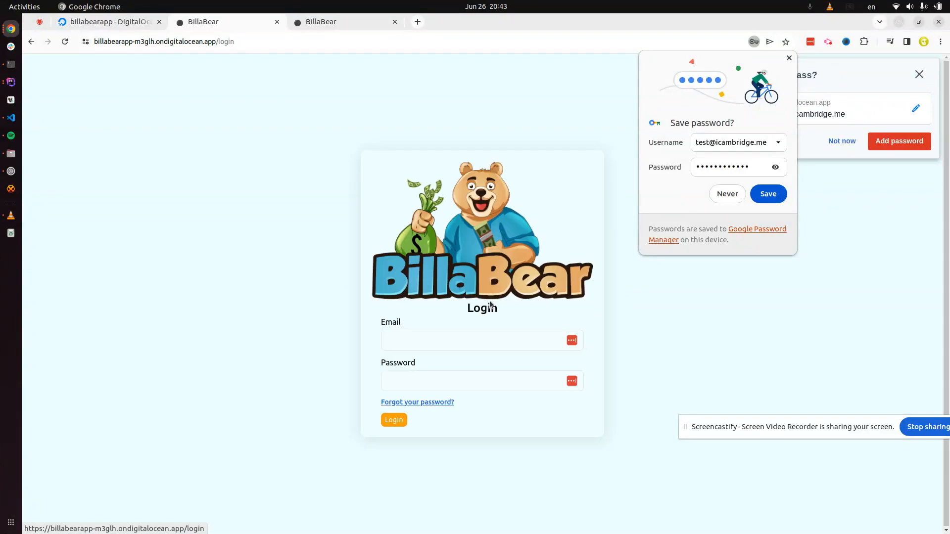
{"action": "left_click", "coordinate": [442, 341]}
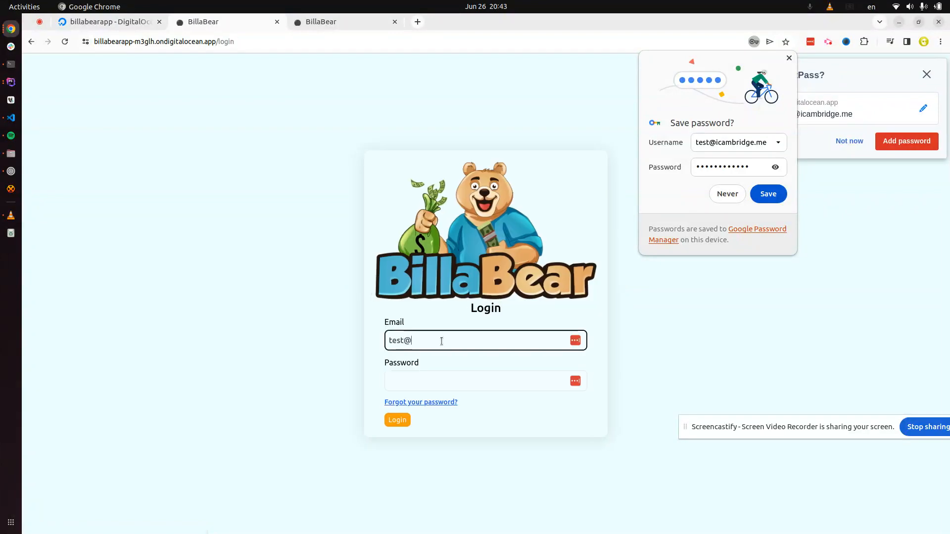
{"action": "key", "text": "Tab"}
{"action": "type", "text": "•••••••••"}
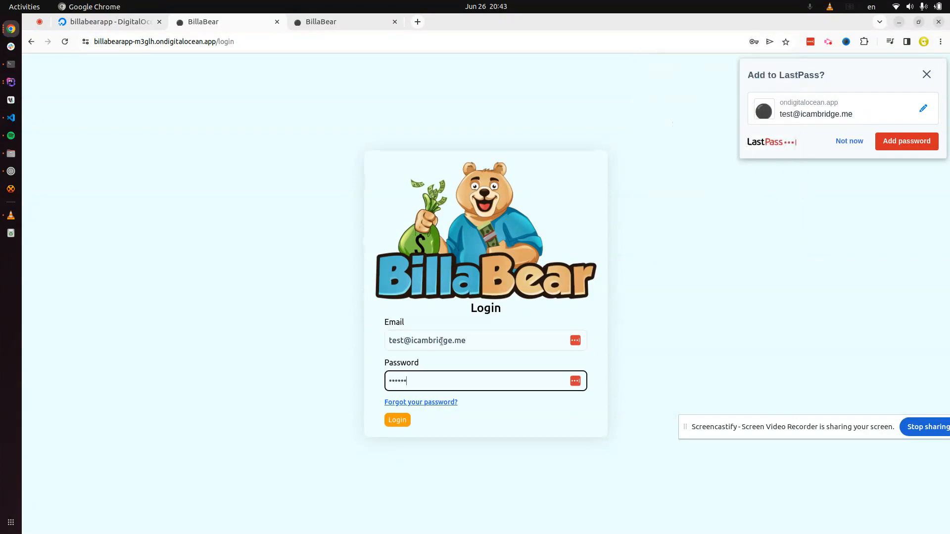
{"action": "type", "text": "•••"}
{"action": "left_click", "coordinate": [405, 420]}
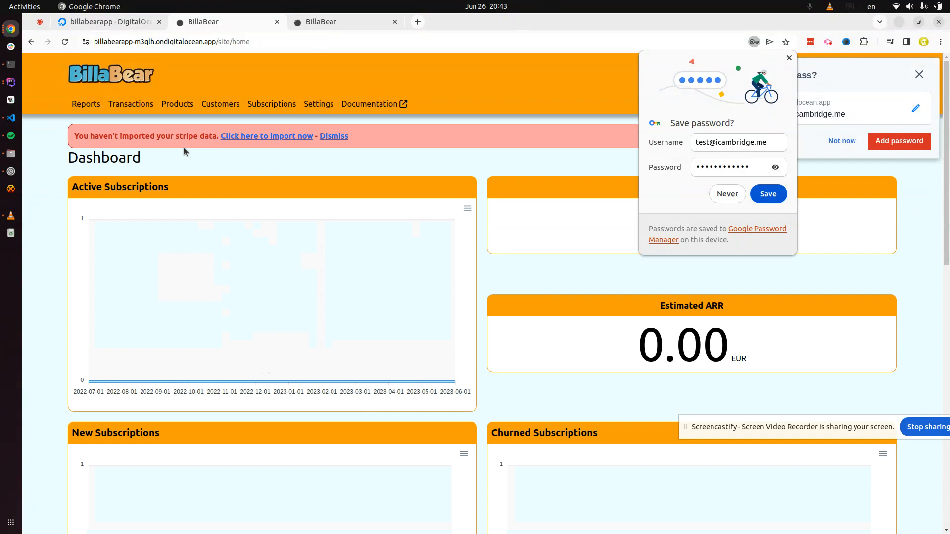
{"action": "left_click", "coordinate": [789, 58]}
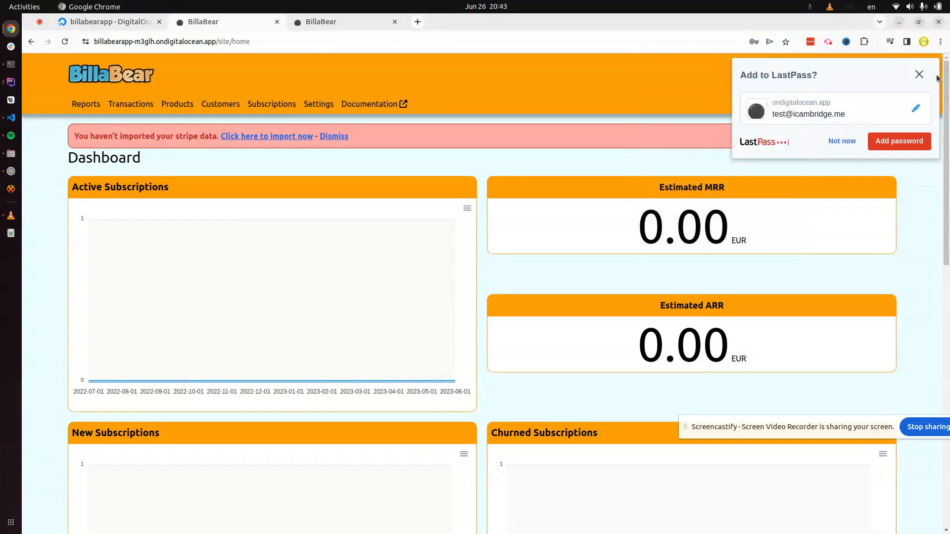
{"action": "left_click", "coordinate": [919, 74]}
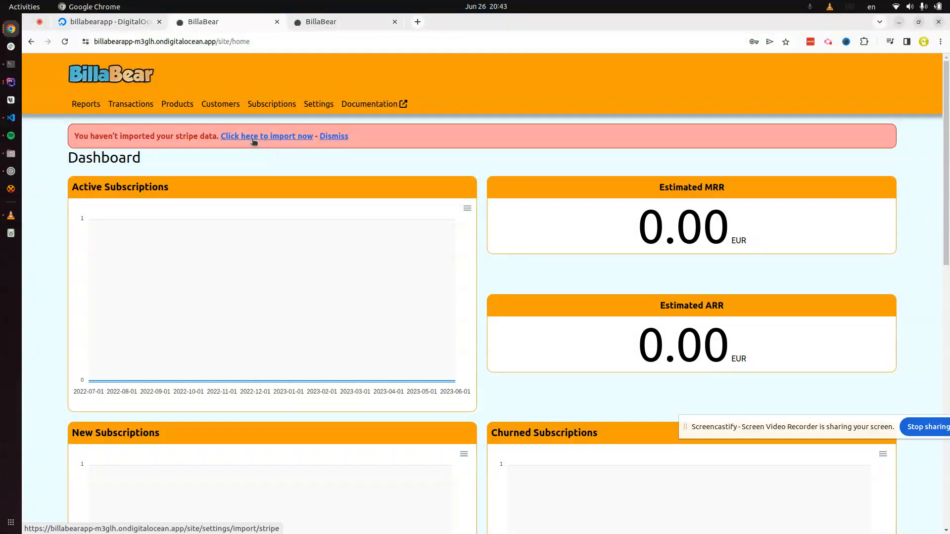
Step: Launch a Stripe data import in the hosted BillaBear and view the new import's progress details
{"action": "left_click", "coordinate": [254, 138]}
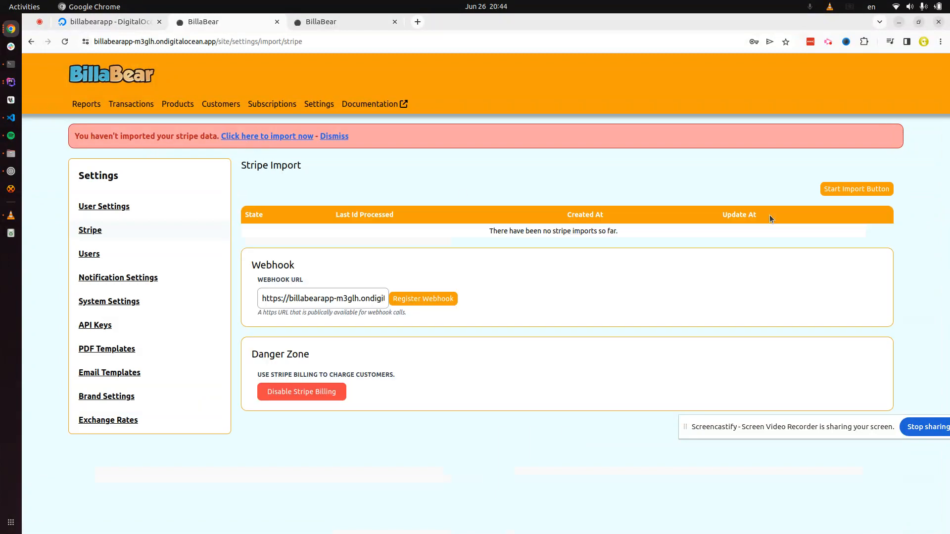
{"action": "left_click", "coordinate": [858, 190]}
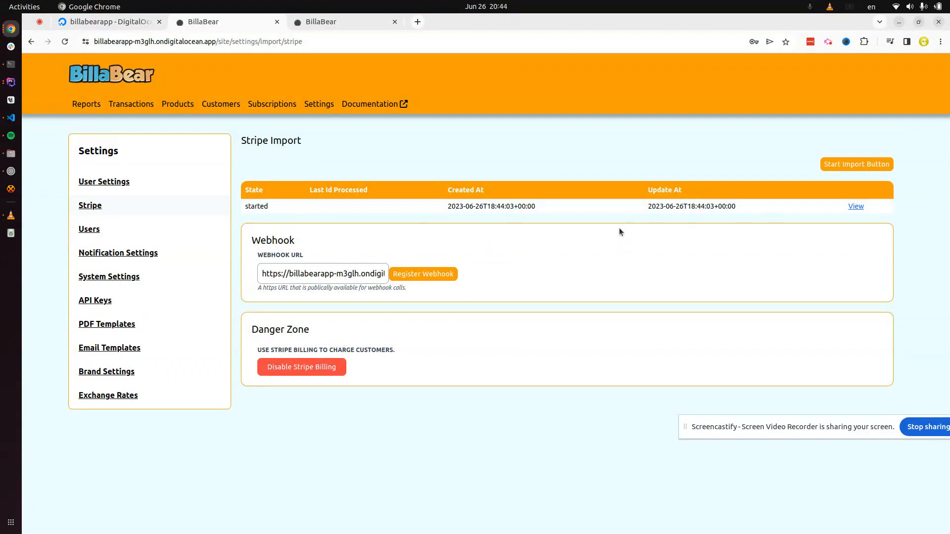
{"action": "left_click", "coordinate": [856, 206]}
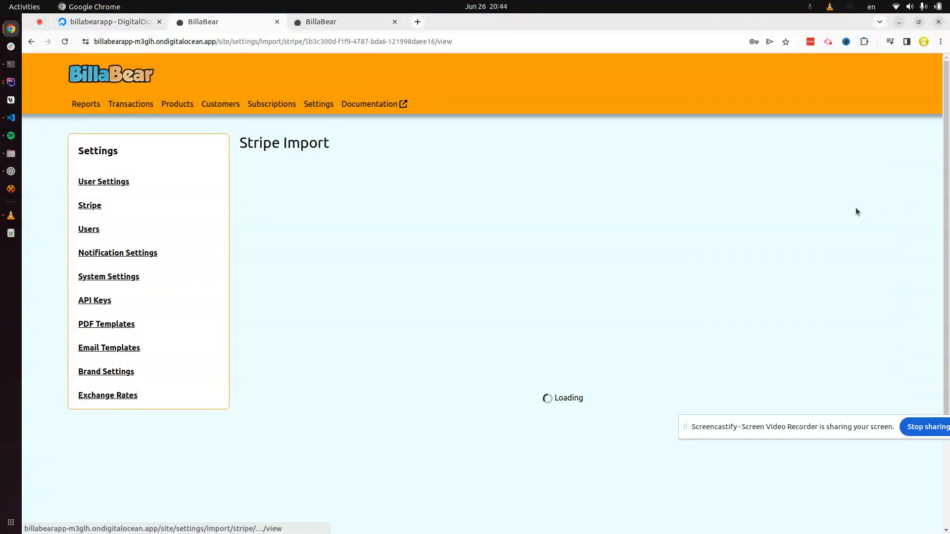